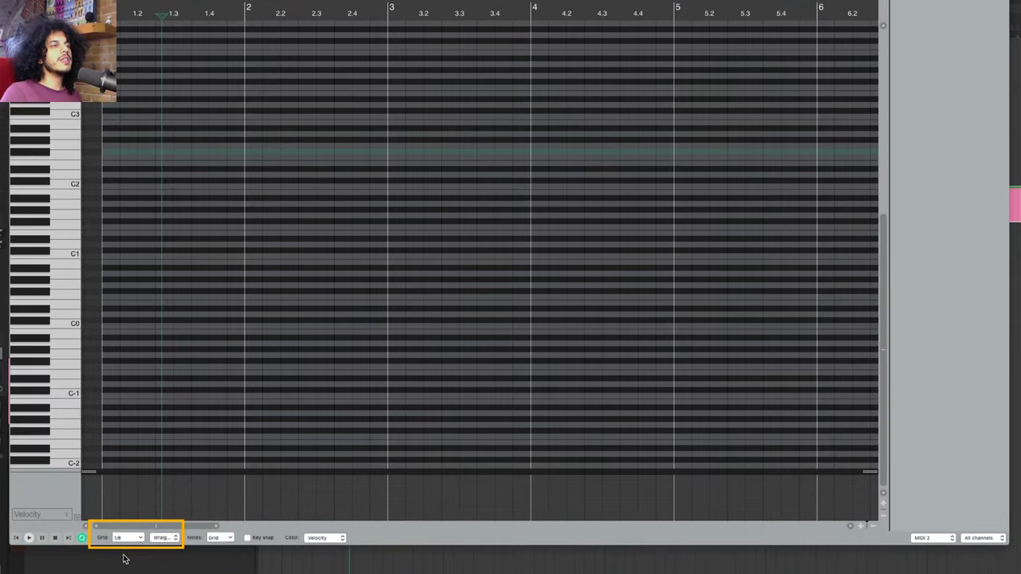
Step: Draw a melody of straight 1/8 notes between C2 and C3 from bar 1 to beat 2.3, plus one low A at the start
{"action": "left_click", "coordinate": [168, 539]}
{"action": "left_click", "coordinate": [191, 539]}
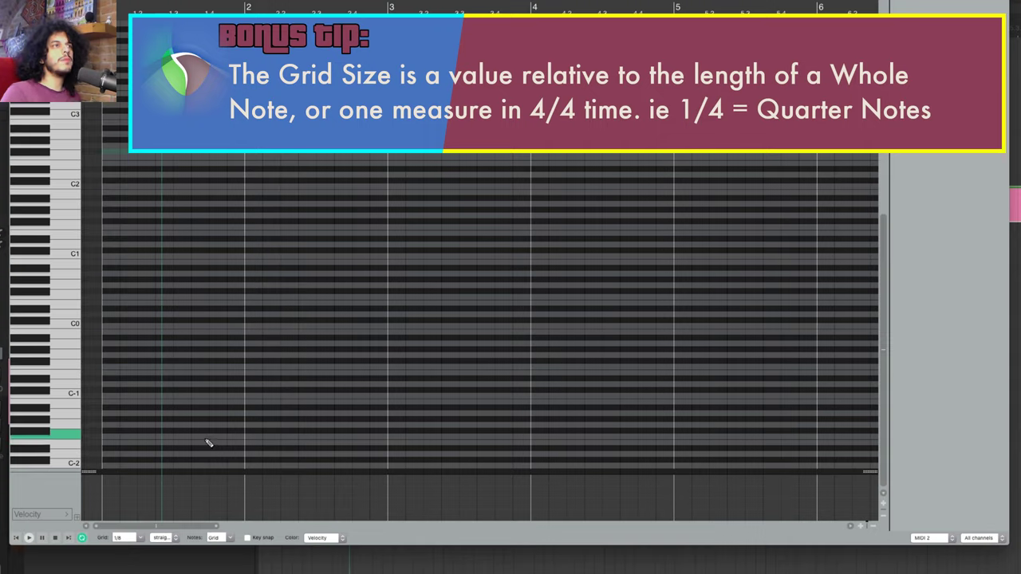
{"action": "left_click", "coordinate": [111, 344]}
{"action": "left_click", "coordinate": [112, 186]}
{"action": "left_click", "coordinate": [130, 162]}
{"action": "left_click", "coordinate": [148, 186]}
{"action": "left_click", "coordinate": [165, 157]}
{"action": "left_click", "coordinate": [184, 186]}
{"action": "left_click", "coordinate": [201, 145]}
{"action": "left_click", "coordinate": [219, 133]}
{"action": "left_click", "coordinate": [237, 122]}
{"action": "left_click", "coordinate": [255, 116]}
{"action": "left_click", "coordinate": [273, 134]}
{"action": "left_click", "coordinate": [291, 145]}
{"action": "left_click", "coordinate": [309, 116]}
{"action": "left_click", "coordinate": [327, 134]}
Step: Set the grid to 1/16 and fill the rest of bar 2 with A2, G2, A2, B2, C3 and D3
{"action": "left_click", "coordinate": [140, 538]}
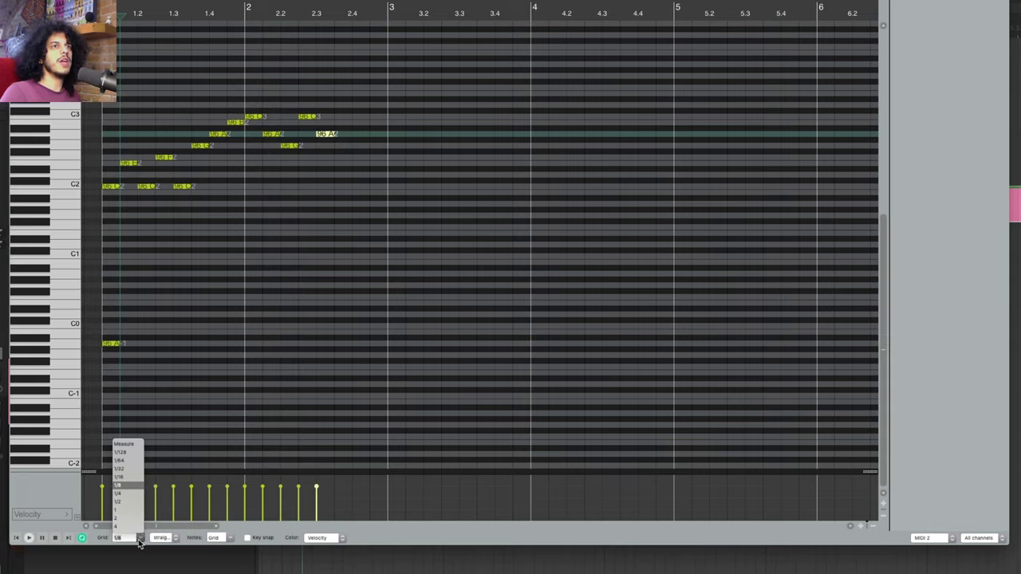
{"action": "left_click", "coordinate": [127, 477]}
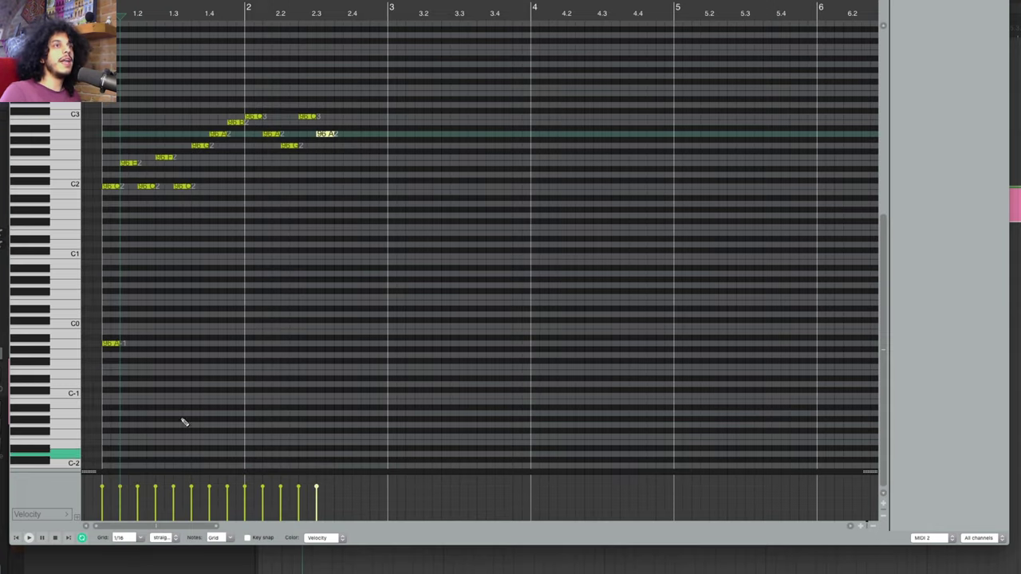
{"action": "scroll", "coordinate": [350, 137], "scroll_direction": "up", "scroll_amount": 3}
{"action": "left_click", "coordinate": [330, 134]}
{"action": "left_click", "coordinate": [344, 145]}
{"action": "left_click", "coordinate": [358, 133]}
{"action": "left_click", "coordinate": [371, 122]}
{"action": "left_click", "coordinate": [386, 116]}
{"action": "left_click", "coordinate": [399, 105]}
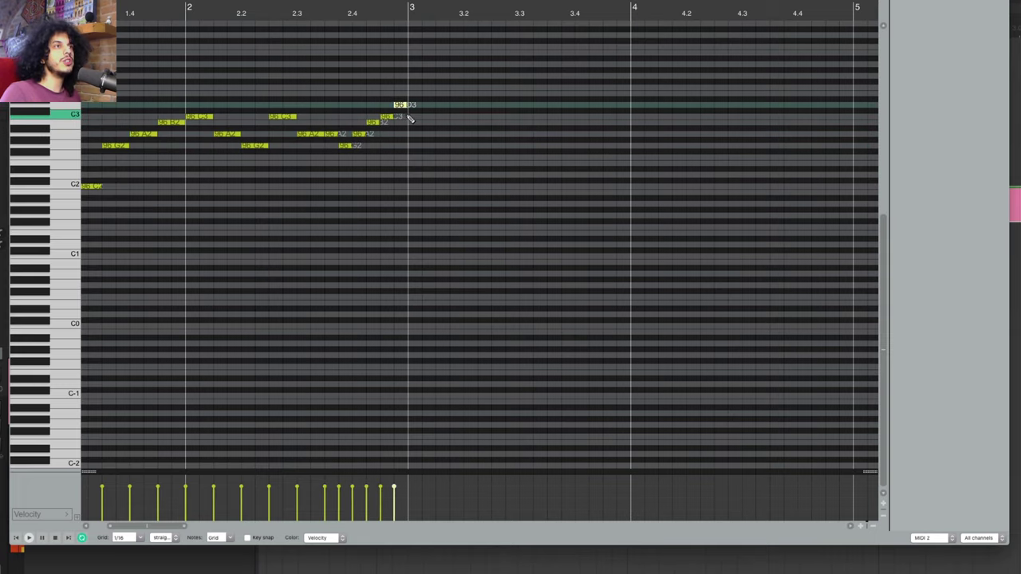
Step: Set the grid to 1/8 triplet and draw G2, E2, G2, A2 and B2 from the start of bar 3
{"action": "left_click", "coordinate": [141, 538]}
{"action": "left_click", "coordinate": [120, 486]}
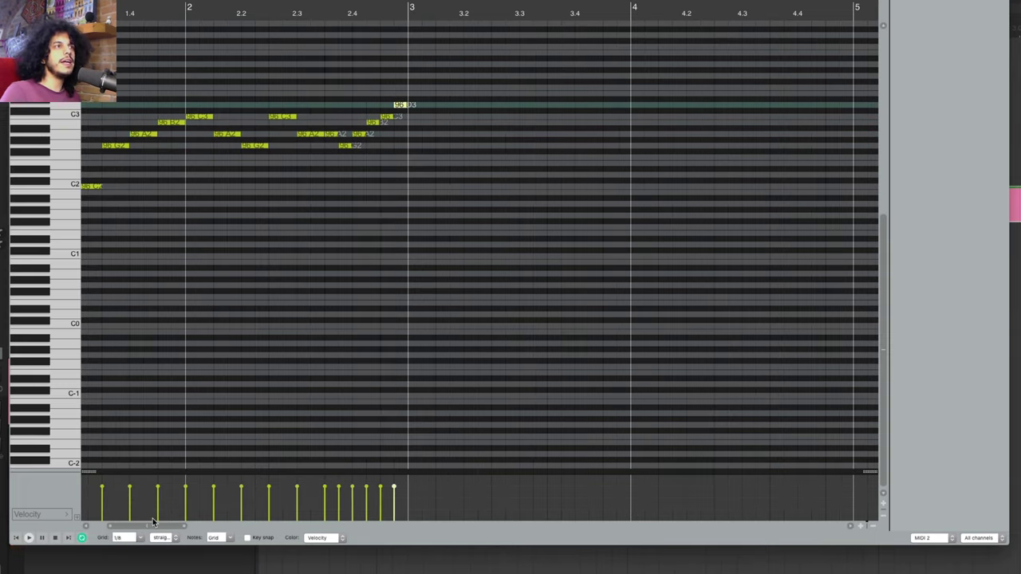
{"action": "left_click", "coordinate": [175, 542]}
{"action": "left_click", "coordinate": [163, 555]}
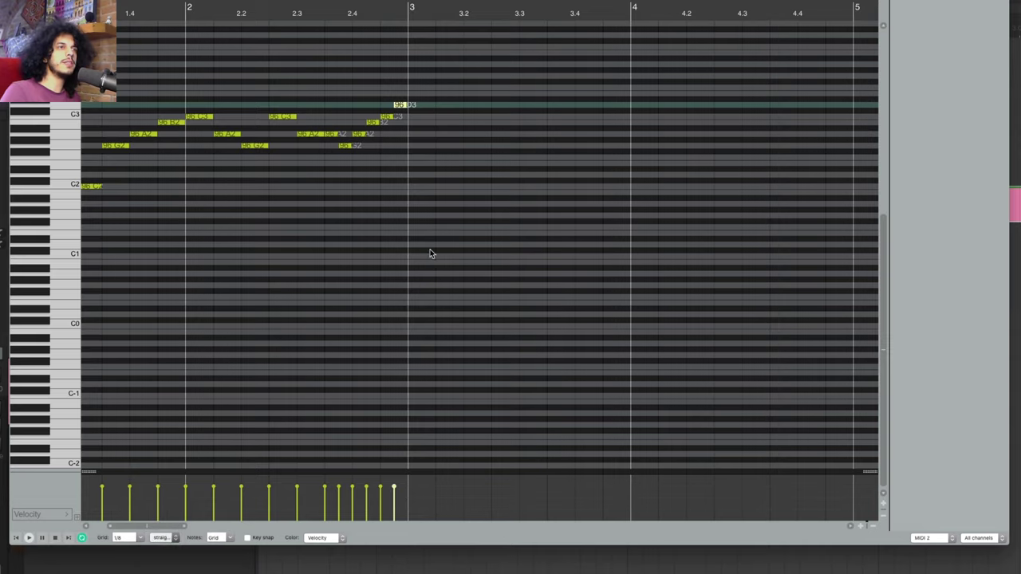
{"action": "left_click", "coordinate": [418, 145]}
{"action": "left_click", "coordinate": [436, 163]}
{"action": "left_click", "coordinate": [453, 145]}
{"action": "left_click", "coordinate": [474, 133]}
{"action": "left_click", "coordinate": [509, 122]}
{"action": "left_click", "coordinate": [526, 134]}
{"action": "left_click", "coordinate": [526, 134]}
Step: Draw an F2 ending at bar 4 on a 1/2 triplet grid, and extend its start back to beat 3.3 on a straight grid
{"action": "left_click", "coordinate": [126, 537]}
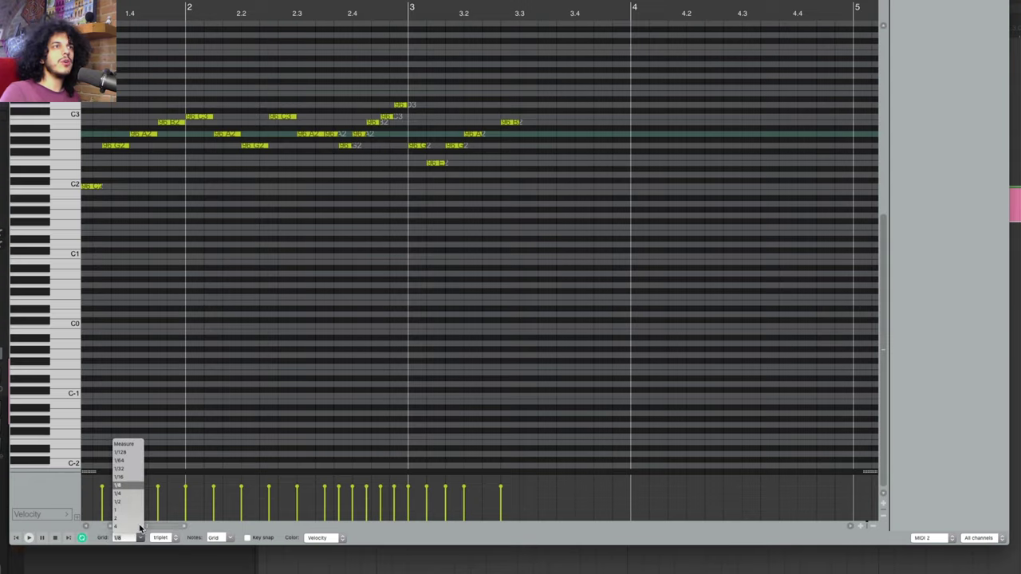
{"action": "left_click", "coordinate": [118, 502]}
{"action": "left_click", "coordinate": [570, 158]}
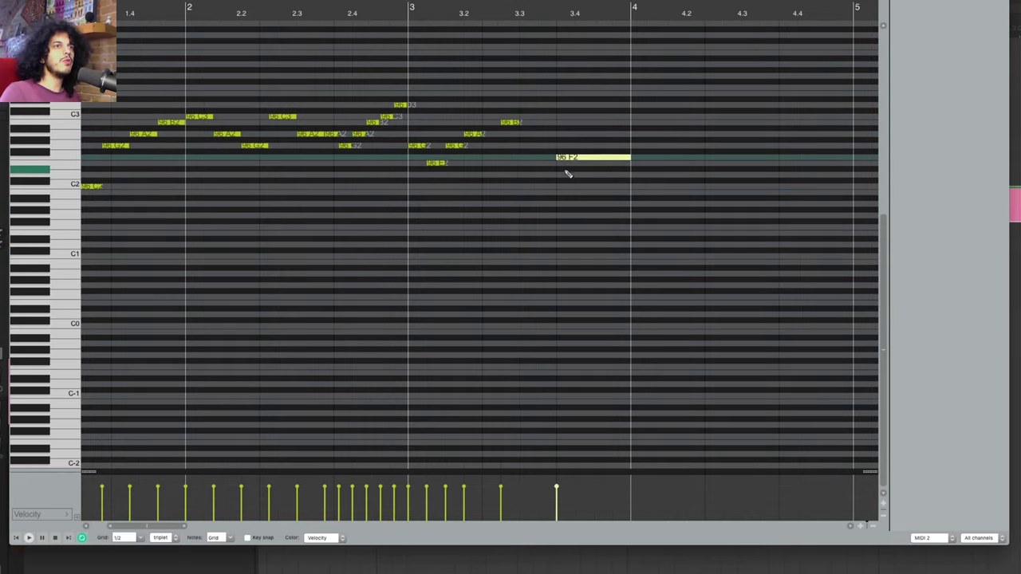
{"action": "left_click", "coordinate": [164, 537]}
{"action": "left_click", "coordinate": [164, 529]}
{"action": "left_click_drag", "start_coordinate": [557, 157], "coordinate": [520, 156]}
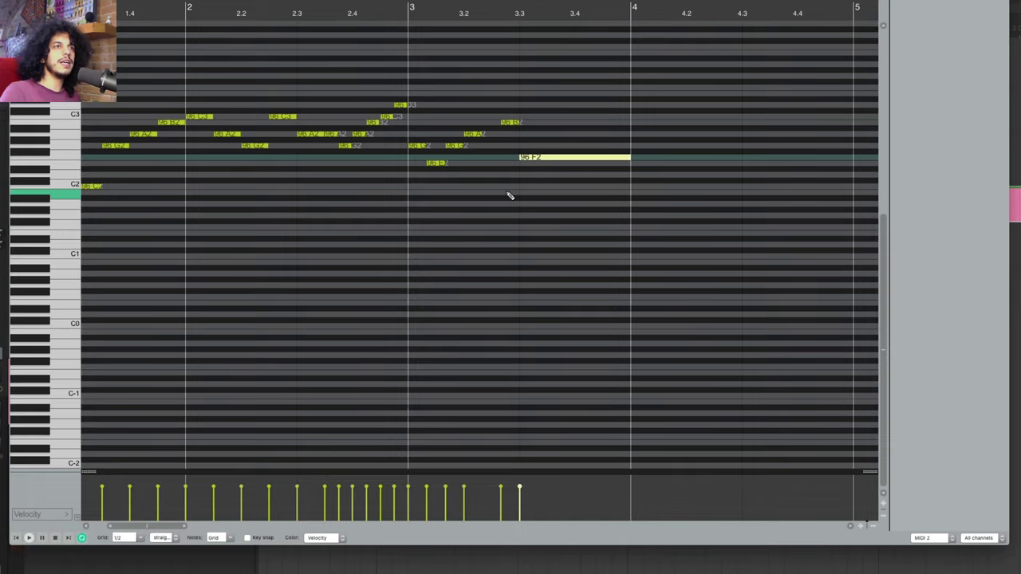
{"action": "scroll", "coordinate": [549, 177], "scroll_direction": "right", "scroll_amount": 3}
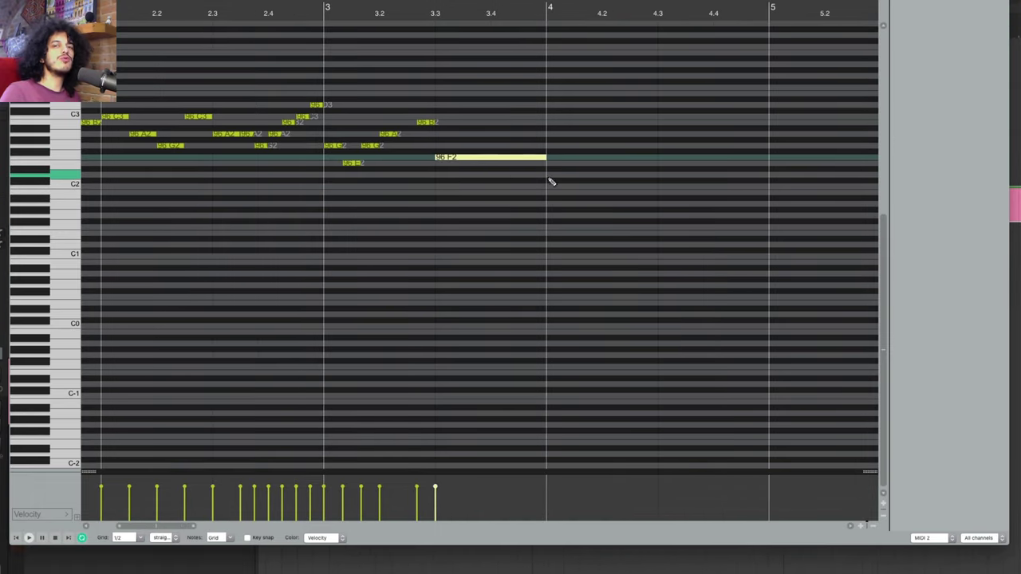
Step: Set the grid to 1/16 and draw short C#2, F2 and D2 notes in the first half of bar 4
{"action": "left_click", "coordinate": [141, 538]}
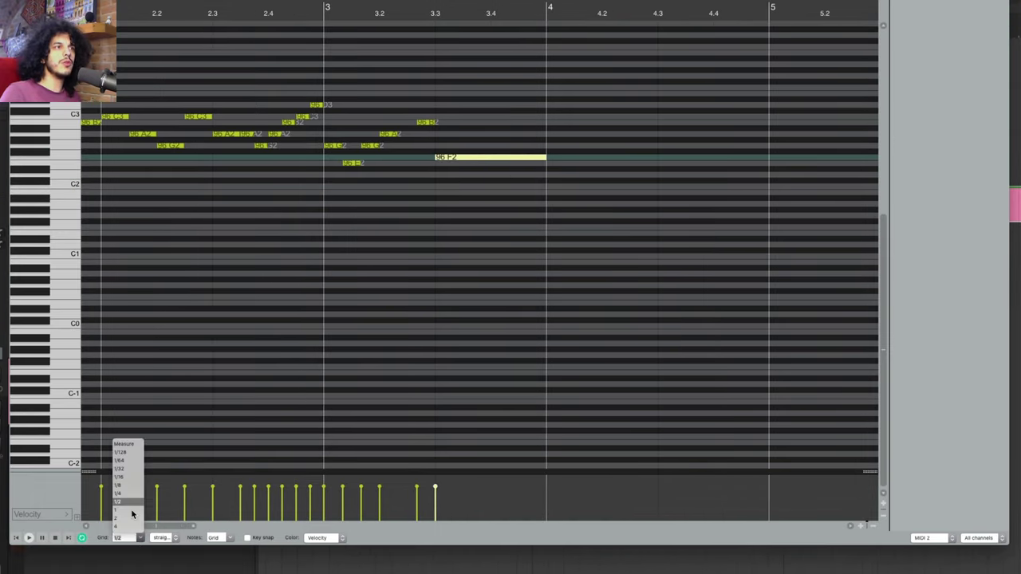
{"action": "left_click", "coordinate": [128, 482]}
{"action": "left_click", "coordinate": [552, 180]}
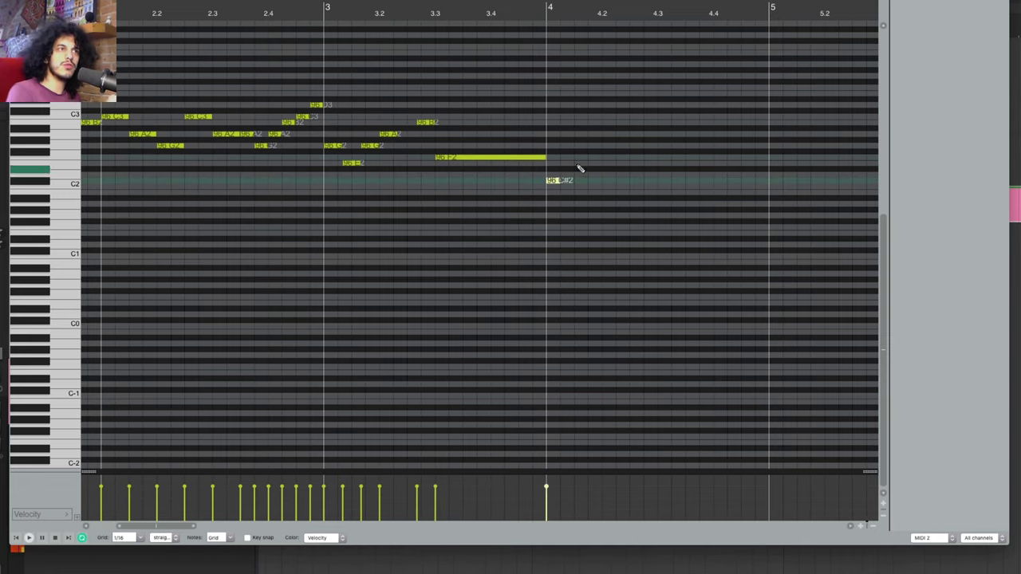
{"action": "left_click", "coordinate": [579, 157]}
{"action": "left_click", "coordinate": [594, 174]}
Step: Set the grid to 1/8 and draw F2, C#2, F#2 and a double-length D2 in the rest of bar 4
{"action": "left_click", "coordinate": [140, 539]}
{"action": "left_click", "coordinate": [128, 486]}
{"action": "left_click", "coordinate": [642, 157]}
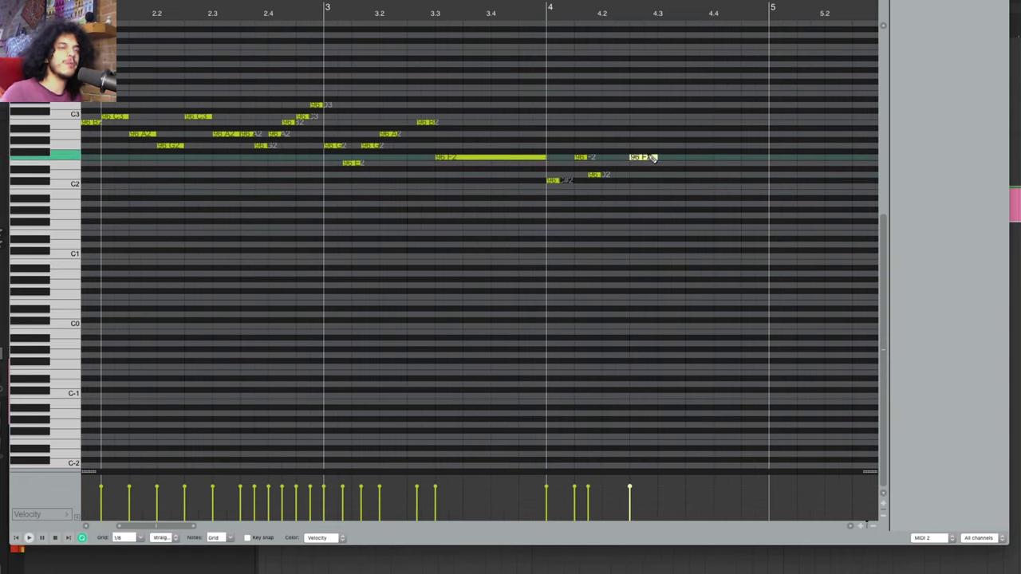
{"action": "left_click", "coordinate": [670, 180]}
{"action": "left_click", "coordinate": [698, 151]}
{"action": "left_click_drag", "start_coordinate": [721, 174], "coordinate": [761, 174]}
Step: Switch the grid to 1/8 triplet and fill bar 5 with C2, D2, C#2, E2, C#2, G2, D2, G2 and C3
{"action": "scroll", "coordinate": [515, 268], "scroll_direction": "right", "scroll_amount": 14}
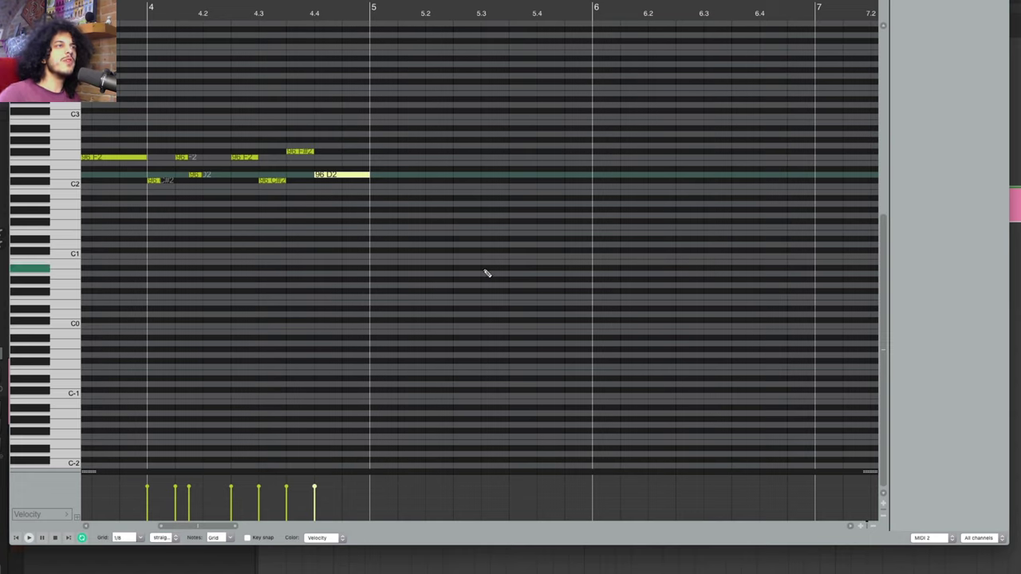
{"action": "left_click", "coordinate": [162, 537]}
{"action": "left_click", "coordinate": [164, 548]}
{"action": "left_click", "coordinate": [381, 186]}
{"action": "left_click", "coordinate": [417, 174]}
{"action": "left_click", "coordinate": [437, 180]}
{"action": "left_click", "coordinate": [454, 163]}
{"action": "left_click", "coordinate": [475, 181]}
{"action": "left_click", "coordinate": [510, 145]}
{"action": "left_click", "coordinate": [558, 145]}
{"action": "left_click", "coordinate": [523, 174]}
{"action": "left_click", "coordinate": [578, 117]}
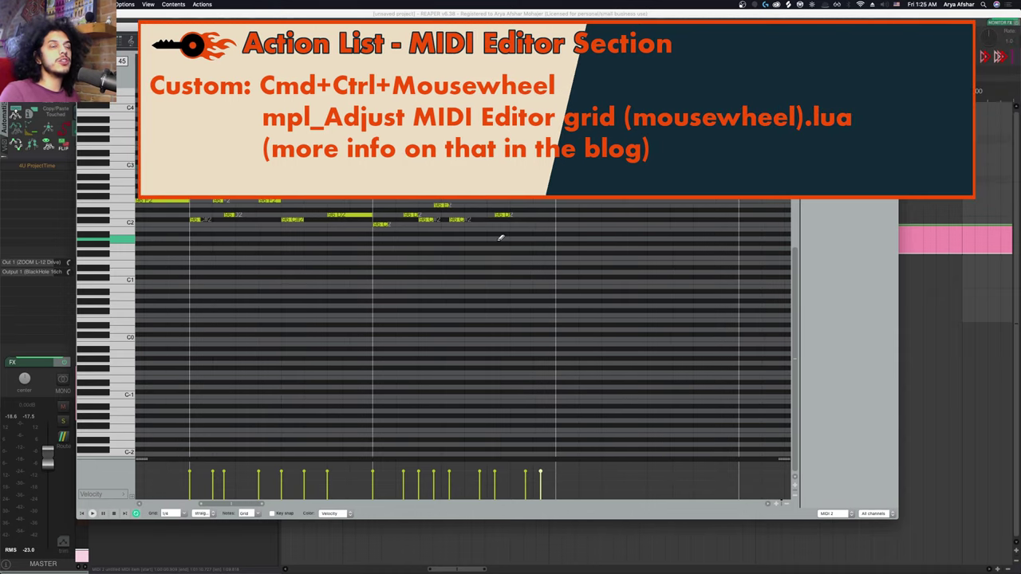
Step: Set the grid to straight 1/8 and draw C2, D2 and C2 at the start of bar 6
{"action": "scroll", "coordinate": [500, 236], "scroll_direction": "down", "scroll_amount": 3}
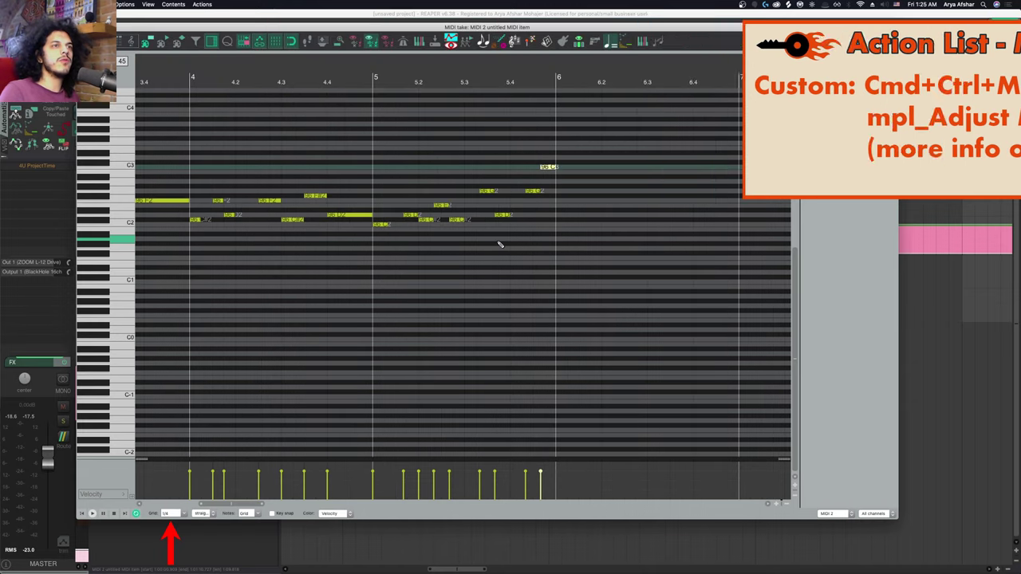
{"action": "left_click", "coordinate": [567, 224]}
{"action": "left_click", "coordinate": [590, 215]}
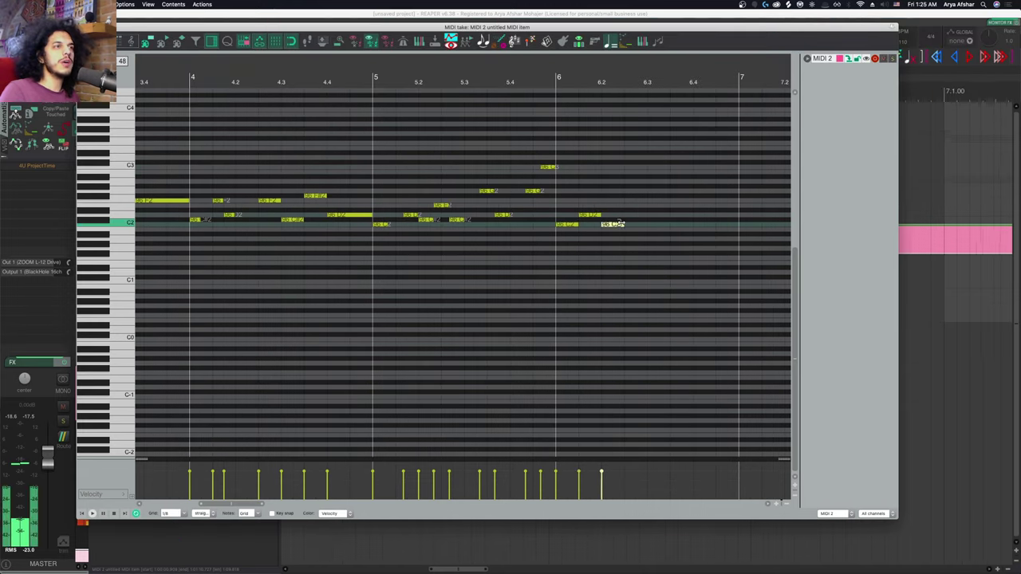
{"action": "left_click", "coordinate": [610, 224]}
Step: Draw 1/16 notes D2, F2, E2 and G2 in bar 6, followed by a 1/4 note A2 on beat 6.4
{"action": "scroll", "coordinate": [618, 222], "scroll_direction": "right", "scroll_amount": 2}
{"action": "left_click", "coordinate": [599, 214]}
{"action": "left_click", "coordinate": [609, 200]}
{"action": "left_click", "coordinate": [622, 205]}
{"action": "left_click", "coordinate": [634, 191]}
{"action": "scroll", "coordinate": [665, 192], "scroll_direction": "up", "scroll_amount": 1}
{"action": "left_click", "coordinate": [672, 182]}
Step: Draw a 1/4 note E2 at the start of bar 7, followed by 1/8 notes F2 and C#2 around beat 7.3
{"action": "scroll", "coordinate": [654, 199], "scroll_direction": "right", "scroll_amount": 2}
{"action": "left_click", "coordinate": [630, 205]}
{"action": "left_click", "coordinate": [669, 200]}
{"action": "left_click", "coordinate": [695, 220]}
Step: Set the grid to 1/16 and draw F2, D#2, F2 and E2 in the last part of bar 7
{"action": "scroll", "coordinate": [672, 209], "scroll_direction": "right", "scroll_amount": 2}
{"action": "scroll", "coordinate": [642, 205], "scroll_direction": "down", "scroll_amount": 1}
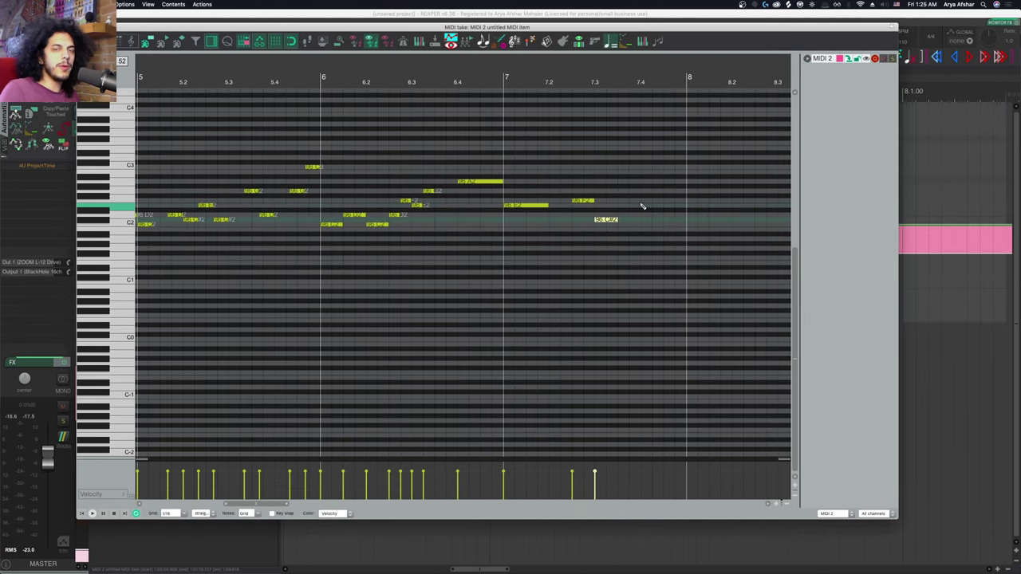
{"action": "left_click", "coordinate": [633, 200]}
{"action": "left_click", "coordinate": [655, 210]}
{"action": "left_click", "coordinate": [666, 200]}
{"action": "left_click", "coordinate": [679, 205]}
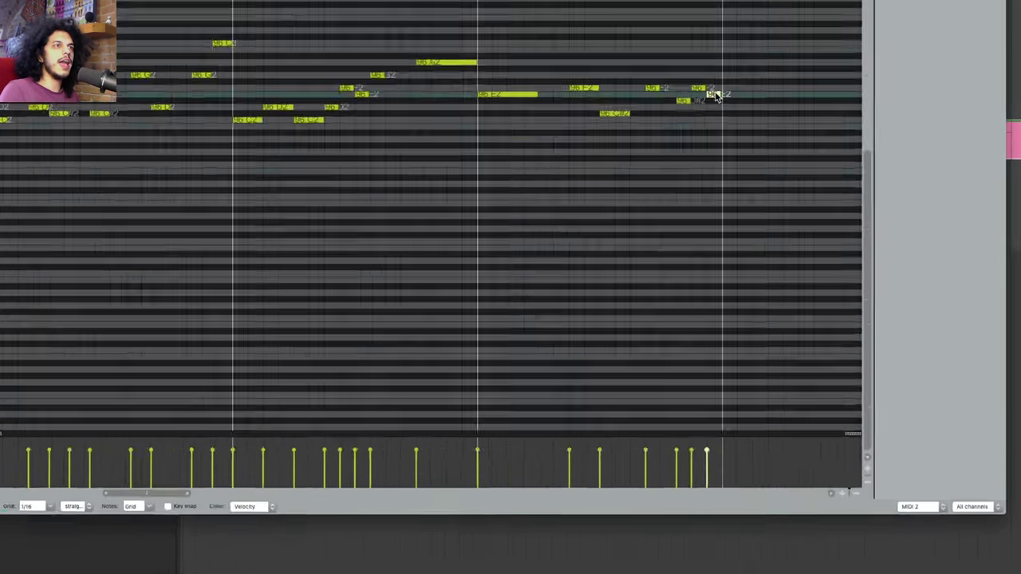
Step: Look up the shortcut of mpl_Adjust MIDI Editor grid (mousewheel).lua in the MIDI Editor section of the action list
{"action": "key", "text": "question"}
{"action": "scroll", "coordinate": [479, 200], "scroll_direction": "down", "scroll_amount": 3}
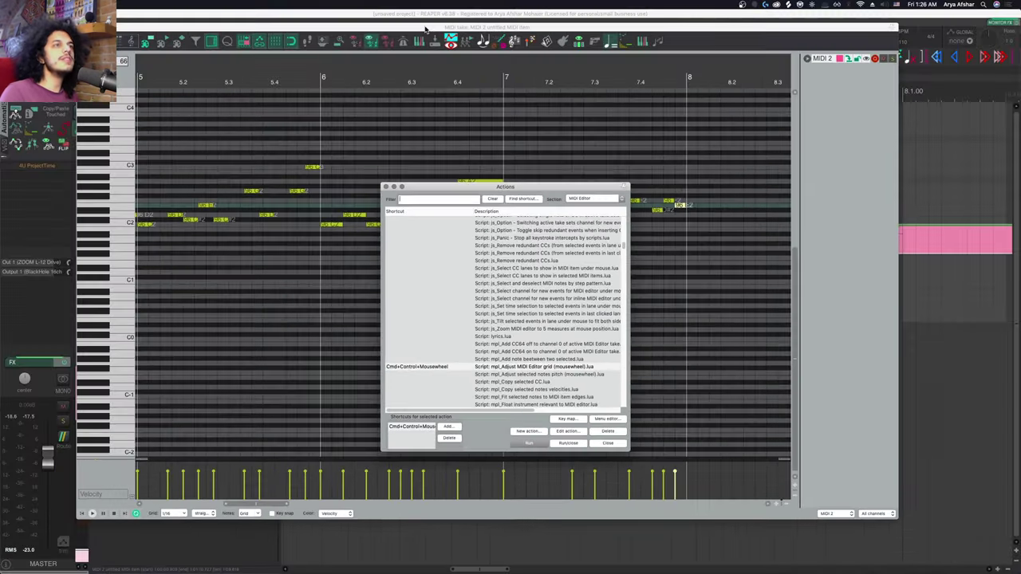
{"action": "key", "text": "Escape"}
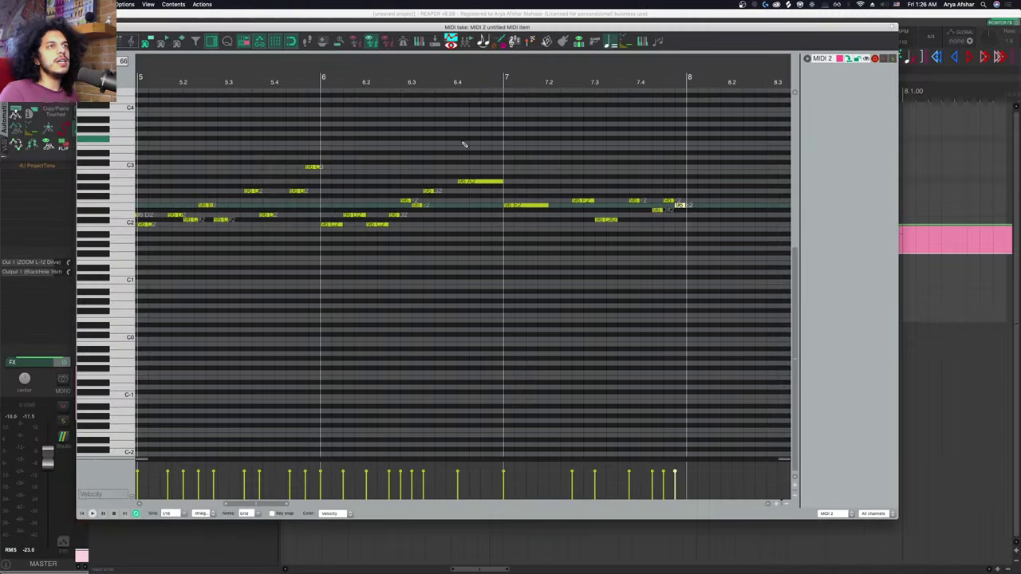
Step: Toggle the grid to 1/8 triplet and draw B2, A2, F#2 and E2 from the start of bar 8
{"action": "scroll", "coordinate": [464, 145], "scroll_direction": "right", "scroll_amount": 3}
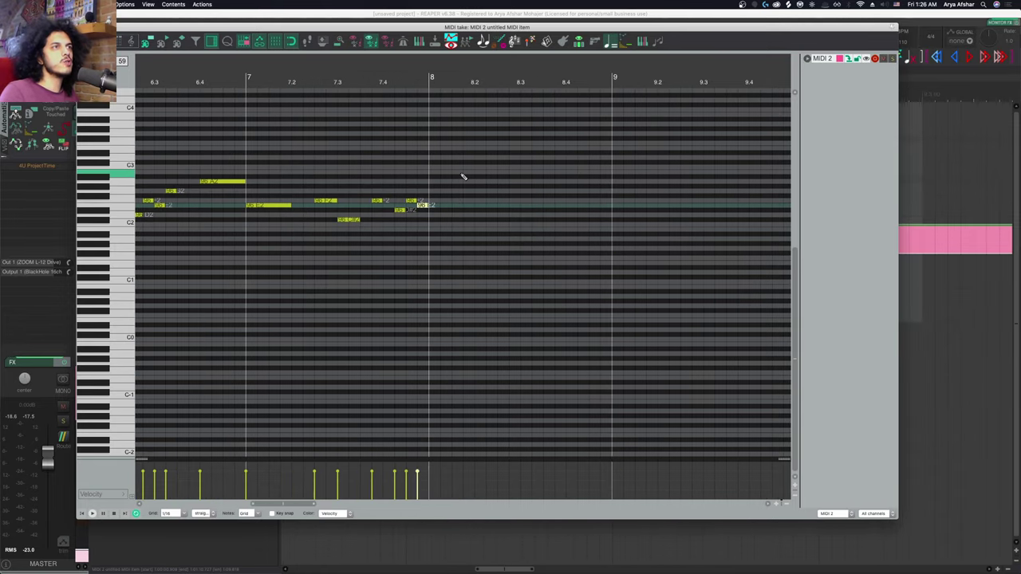
{"action": "key", "text": "p"}
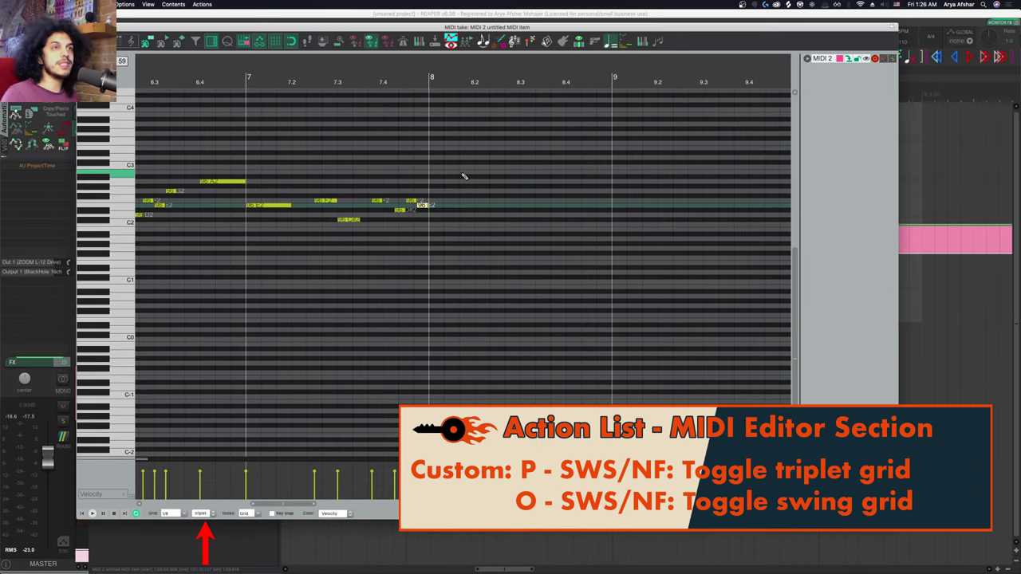
{"action": "left_click", "coordinate": [440, 171]}
{"action": "left_click", "coordinate": [454, 182]}
{"action": "left_click", "coordinate": [471, 195]}
{"action": "left_click", "coordinate": [487, 205]}
Step: Draw straight 1/8 notes E2, G2, E2 and G#2 across the rest of bar 8
{"action": "left_click", "coordinate": [504, 205]}
{"action": "left_click", "coordinate": [529, 192]}
{"action": "left_click", "coordinate": [553, 206]}
{"action": "left_click", "coordinate": [596, 186]}
Step: Draw 1/16 triplet notes F2 and E2 at the start of bar 9, plus 1/4 triplet notes B1, C#2, D#2, F2 and C2
{"action": "scroll", "coordinate": [598, 195], "scroll_direction": "right", "scroll_amount": 3}
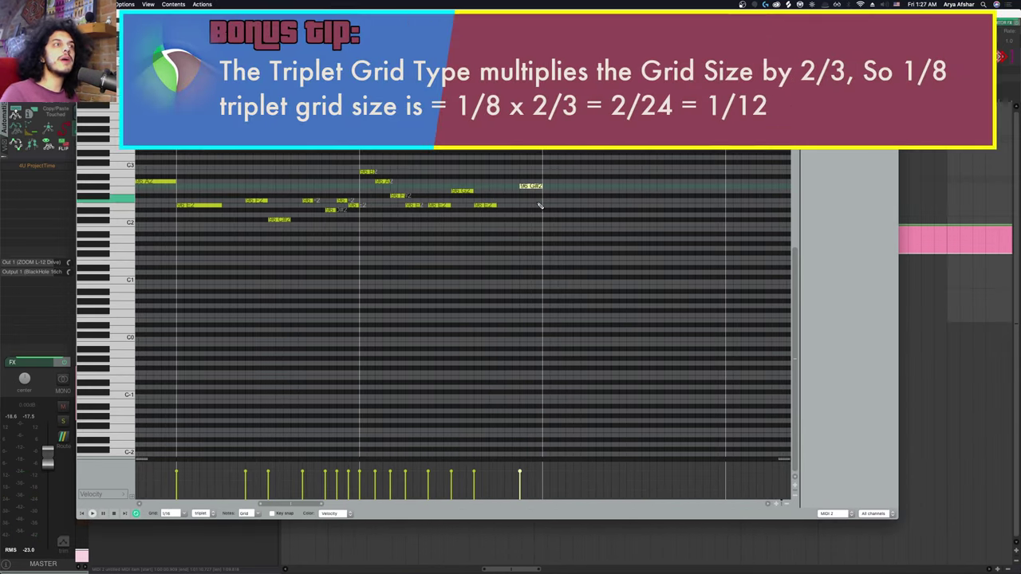
{"action": "left_click", "coordinate": [552, 205]}
{"action": "left_click", "coordinate": [550, 229]}
{"action": "left_click", "coordinate": [581, 219]}
{"action": "left_click", "coordinate": [611, 209]}
{"action": "left_click", "coordinate": [671, 200]}
{"action": "left_click", "coordinate": [703, 224]}
Step: Switch the 1/8 grid to the swing type and set its strength to 0%
{"action": "scroll", "coordinate": [636, 248], "scroll_direction": "right", "scroll_amount": 6}
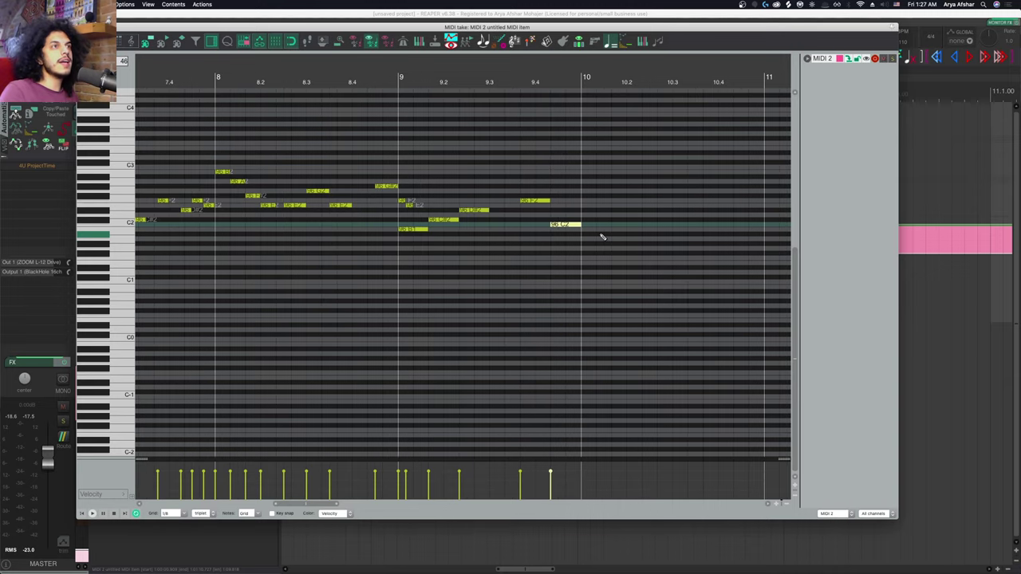
{"action": "key", "text": "s"}
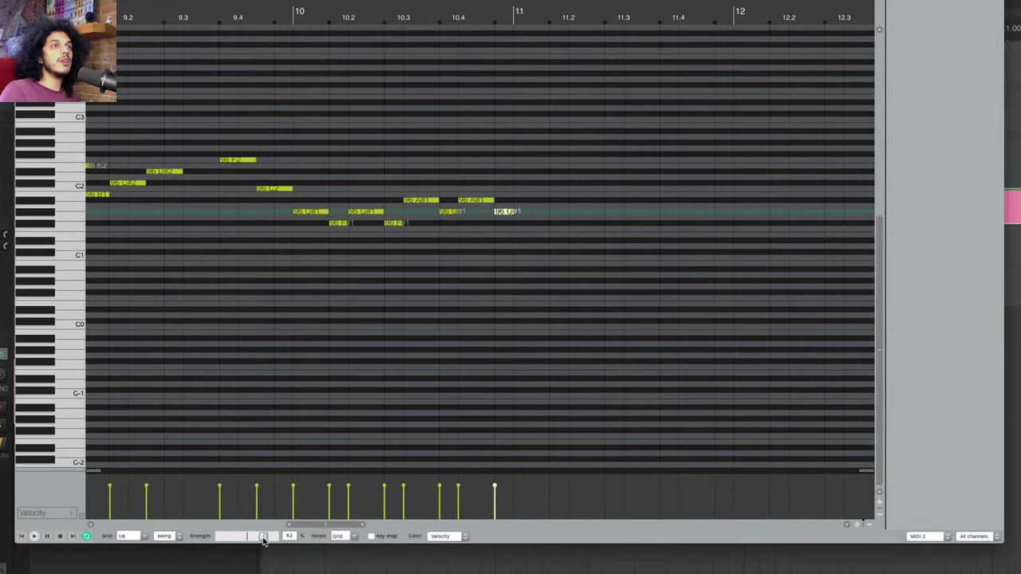
{"action": "mouse_move", "coordinate": [264, 541]}
{"action": "left_mouse_down"}
{"action": "mouse_move", "coordinate": [223, 538]}
{"action": "mouse_move", "coordinate": [246, 536]}
{"action": "left_mouse_up"}
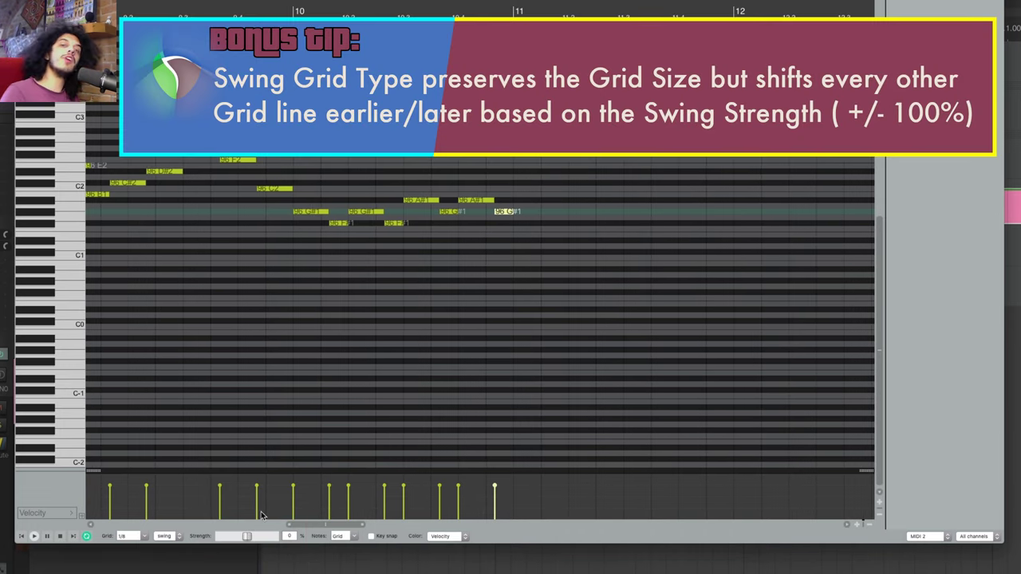
Step: Set the swing strength to 84% and draw F#1 and G1 at the start of bar 11
{"action": "left_click_drag", "start_coordinate": [247, 539], "coordinate": [270, 537]}
{"action": "left_click", "coordinate": [532, 222]}
{"action": "left_click", "coordinate": [560, 217]}
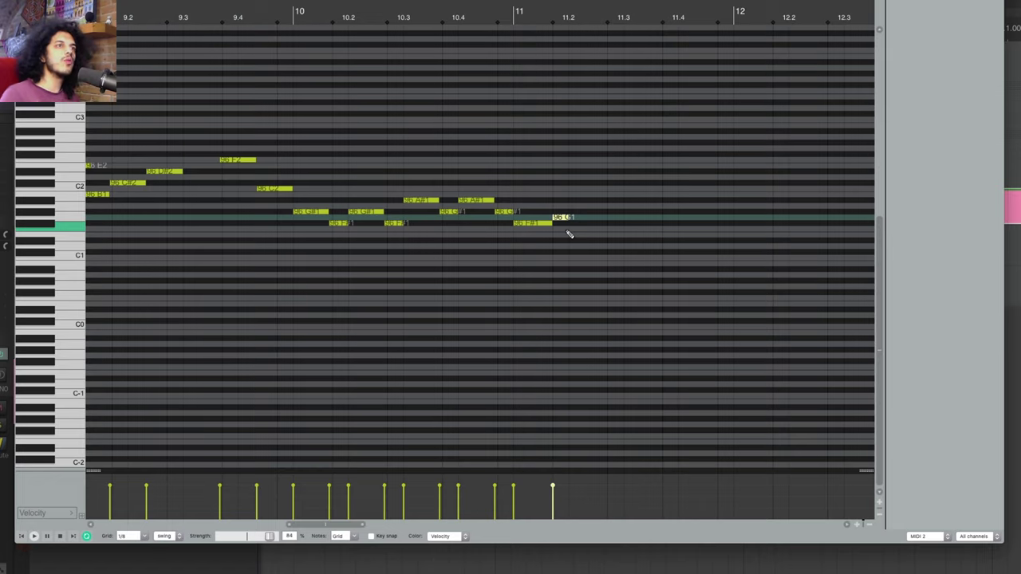
Step: Reduce the swing strength to 0% and draw D#1, D#1, F1, D#1, F#1 and G1 in bar 11, plus A#1 in bar 12
{"action": "left_click_drag", "start_coordinate": [271, 538], "coordinate": [249, 539]}
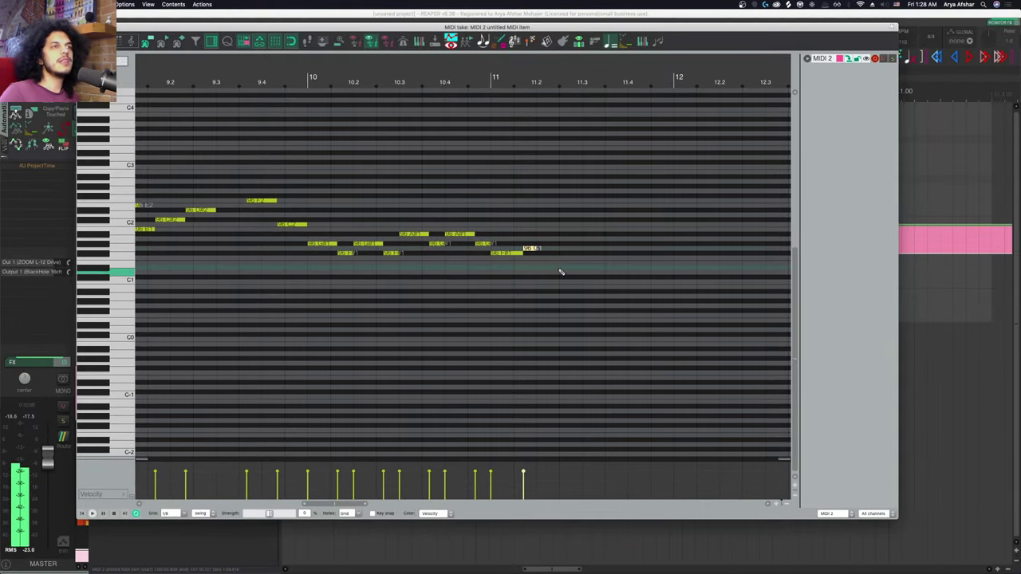
{"action": "left_click", "coordinate": [585, 240]}
{"action": "left_click", "coordinate": [612, 240]}
{"action": "left_click", "coordinate": [642, 228]}
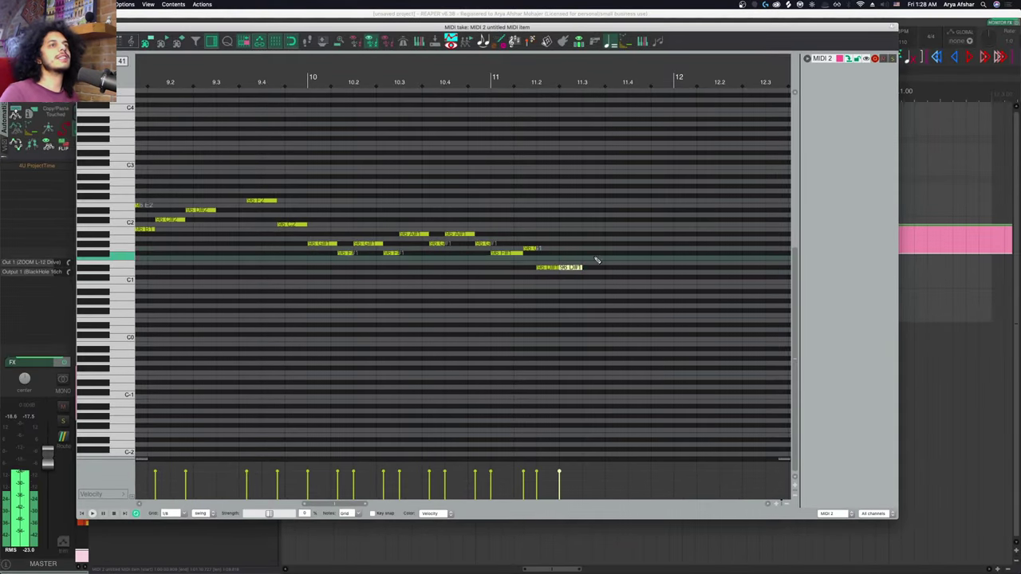
{"action": "left_click", "coordinate": [669, 240]}
{"action": "left_click", "coordinate": [696, 223]}
{"action": "left_click", "coordinate": [662, 248]}
{"action": "left_click", "coordinate": [701, 235]}
Step: Set the swing strength to 63% and draw G1, A1 and G1 in the middle of bar 12
{"action": "scroll", "coordinate": [694, 255], "scroll_direction": "right", "scroll_amount": 2}
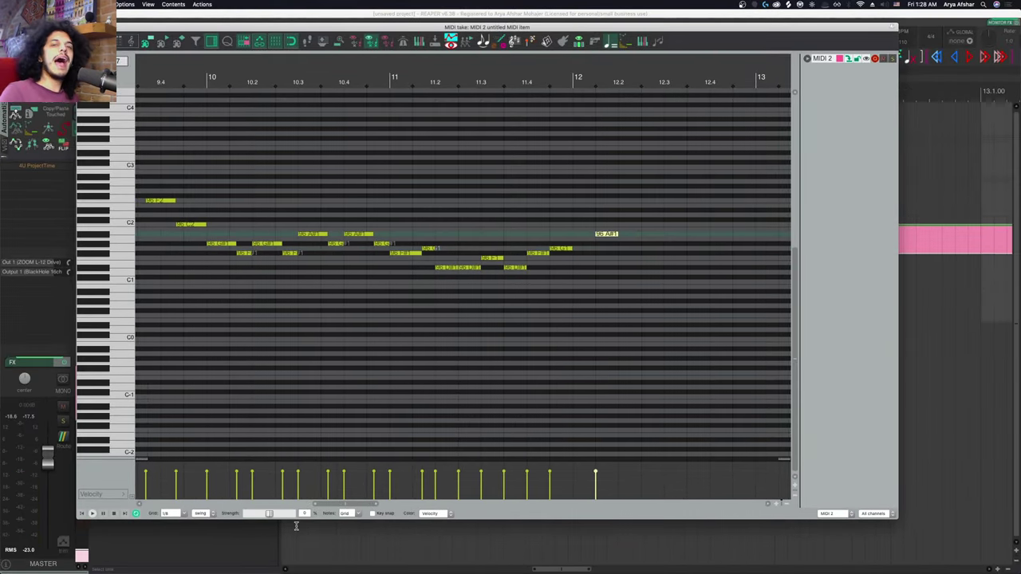
{"action": "left_click_drag", "start_coordinate": [267, 514], "coordinate": [283, 515]}
{"action": "scroll", "coordinate": [637, 253], "scroll_direction": "right", "scroll_amount": 3}
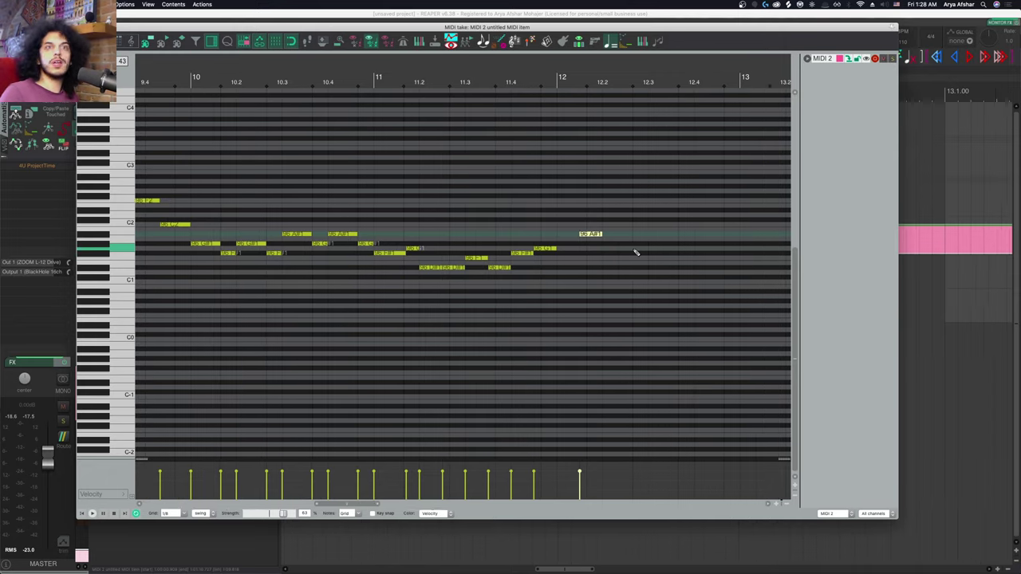
{"action": "left_click", "coordinate": [541, 249]}
{"action": "left_click", "coordinate": [566, 239]}
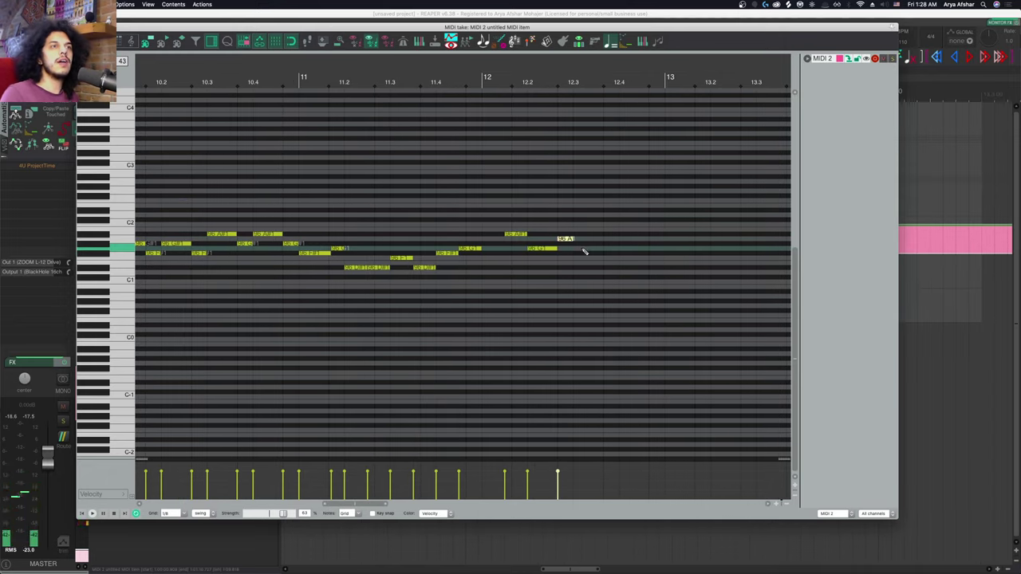
{"action": "left_click", "coordinate": [584, 248]}
Step: Set a negative swing strength of about -66% and draw F1, E1, F1 and E1 from late bar 12 into bar 13
{"action": "left_click_drag", "start_coordinate": [284, 514], "coordinate": [255, 514]}
{"action": "left_click", "coordinate": [604, 258]}
{"action": "left_click", "coordinate": [626, 263]}
{"action": "left_click", "coordinate": [649, 258]}
{"action": "left_click", "coordinate": [673, 263]}
Step: Bring the negative swing strength closer to zero and draw an F1 after the first note of bar 13
{"action": "key", "text": "s"}
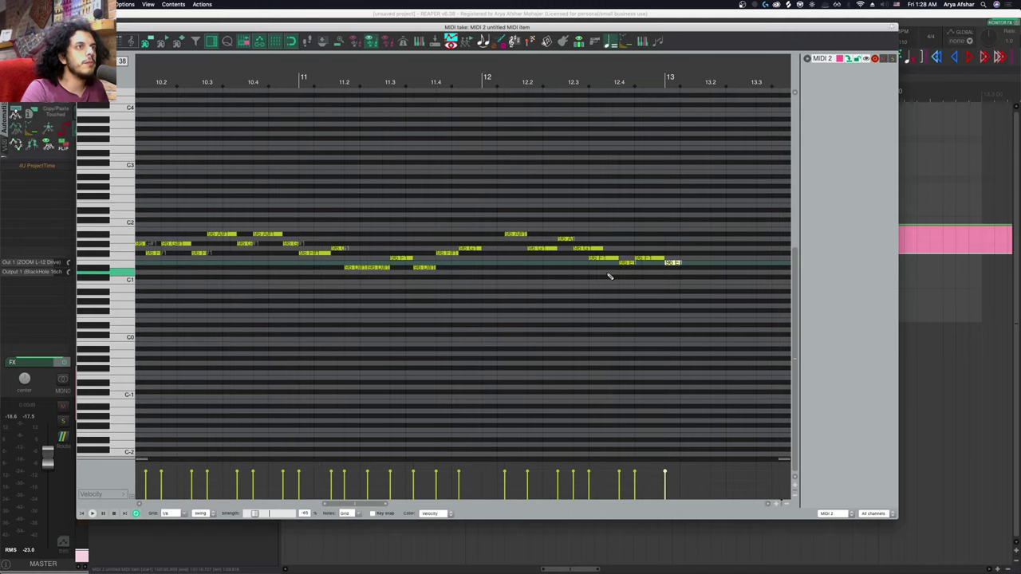
{"action": "scroll", "coordinate": [608, 276], "scroll_direction": "right", "scroll_amount": 5}
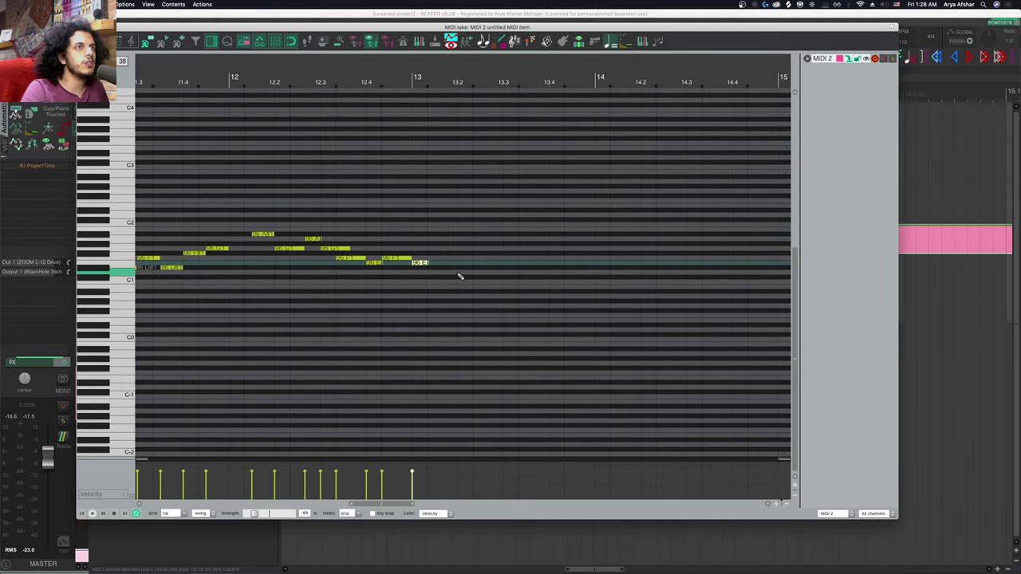
{"action": "left_click", "coordinate": [445, 258]}
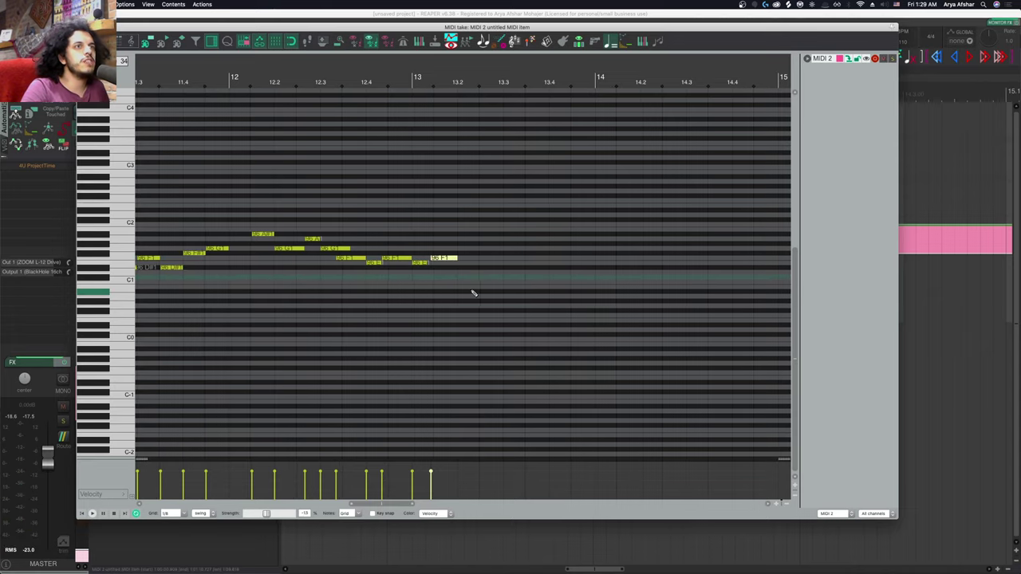
Step: Draw two B0 notes after the last F1 in bar 13 and set the swing strength to 31%
{"action": "left_click", "coordinate": [469, 287]}
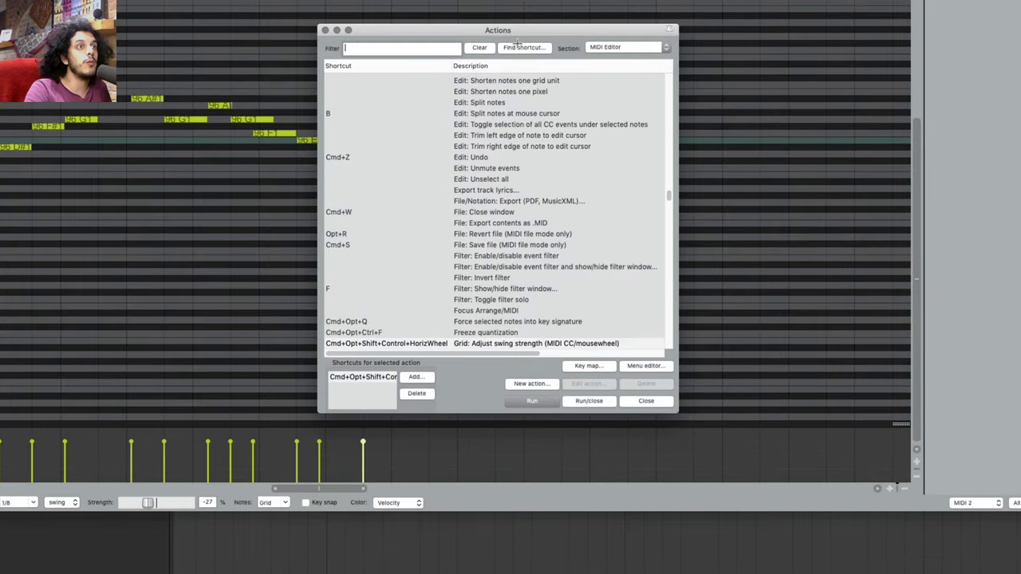
{"action": "scroll", "coordinate": [530, 272], "scroll_direction": "down", "scroll_amount": 2}
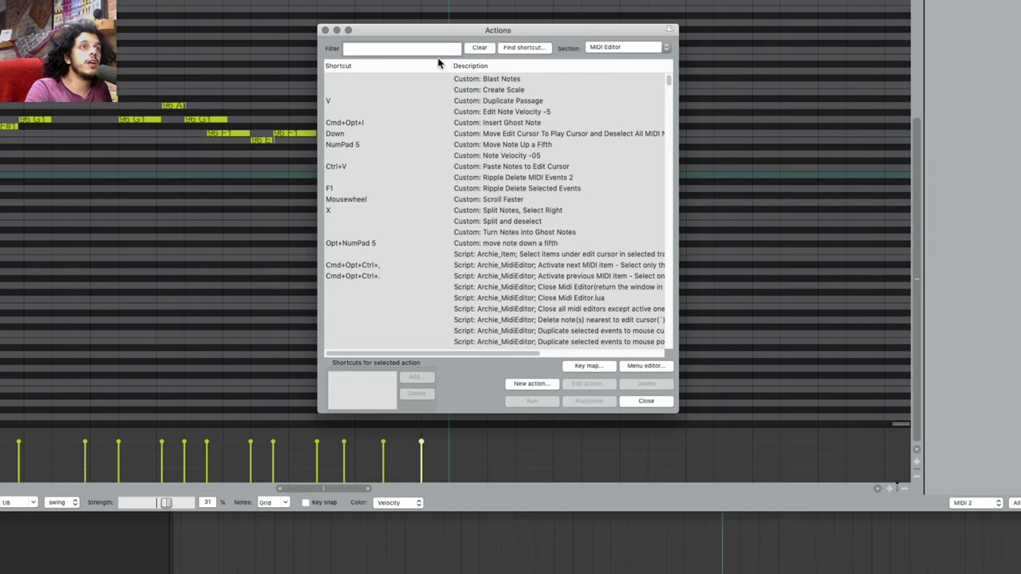
Step: Look up the action assigned to P in the MIDI Editor action list and close the list
{"action": "left_click", "coordinate": [523, 49]}
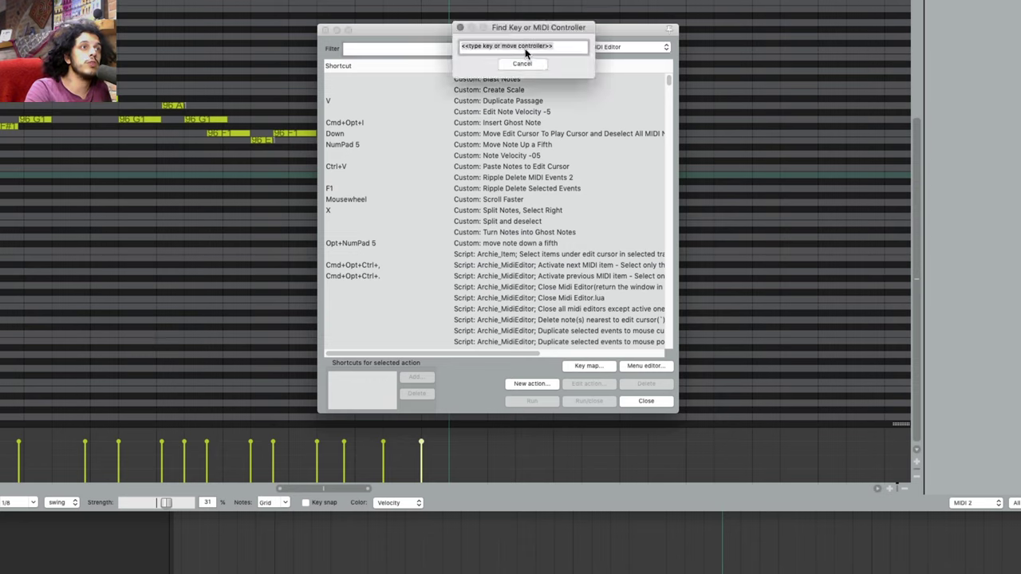
{"action": "key", "text": "p"}
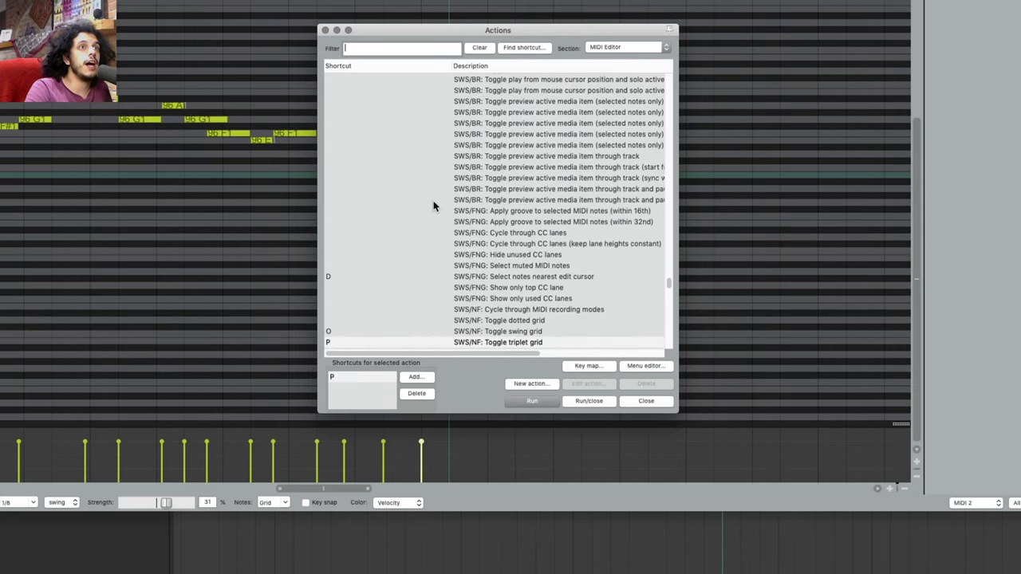
{"action": "scroll", "coordinate": [427, 212], "scroll_direction": "down", "scroll_amount": 5}
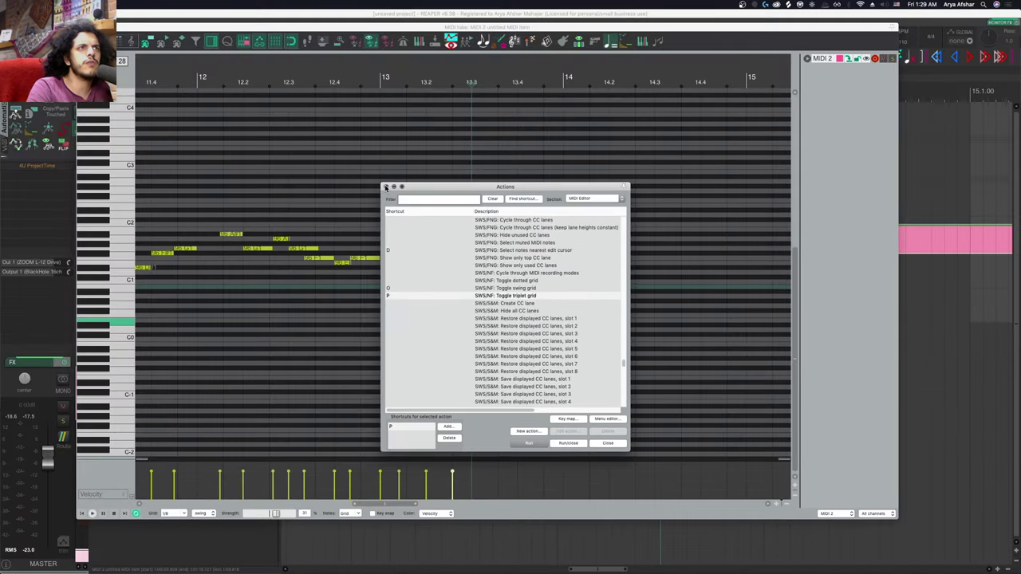
{"action": "left_click", "coordinate": [386, 187]}
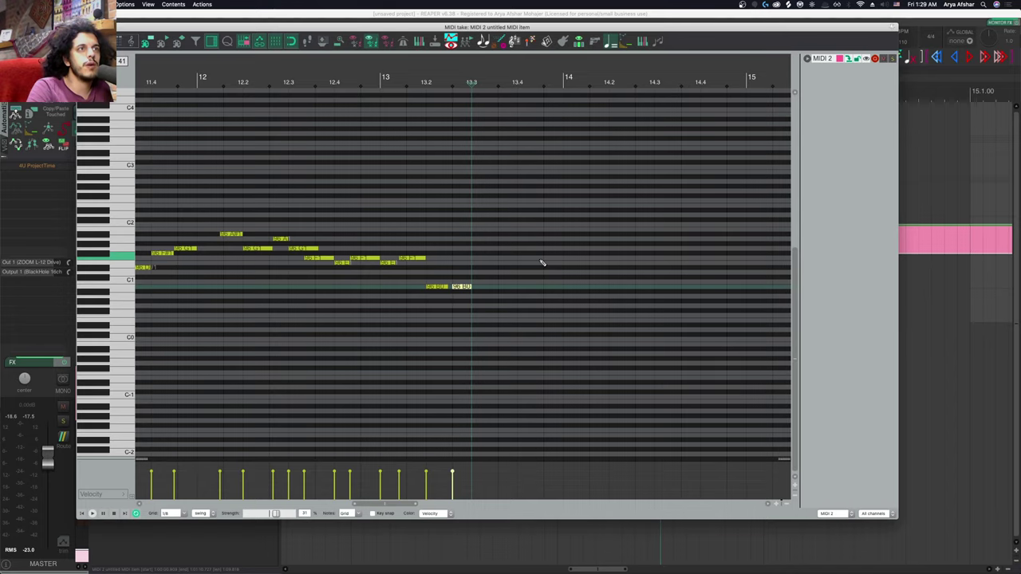
Step: Switch the grid type to straight and draw C1, D1, B0, E1, G1 and A1 across bar 14
{"action": "scroll", "coordinate": [550, 283], "scroll_direction": "right", "scroll_amount": 3}
{"action": "scroll", "coordinate": [484, 284], "scroll_direction": "up", "scroll_amount": 2}
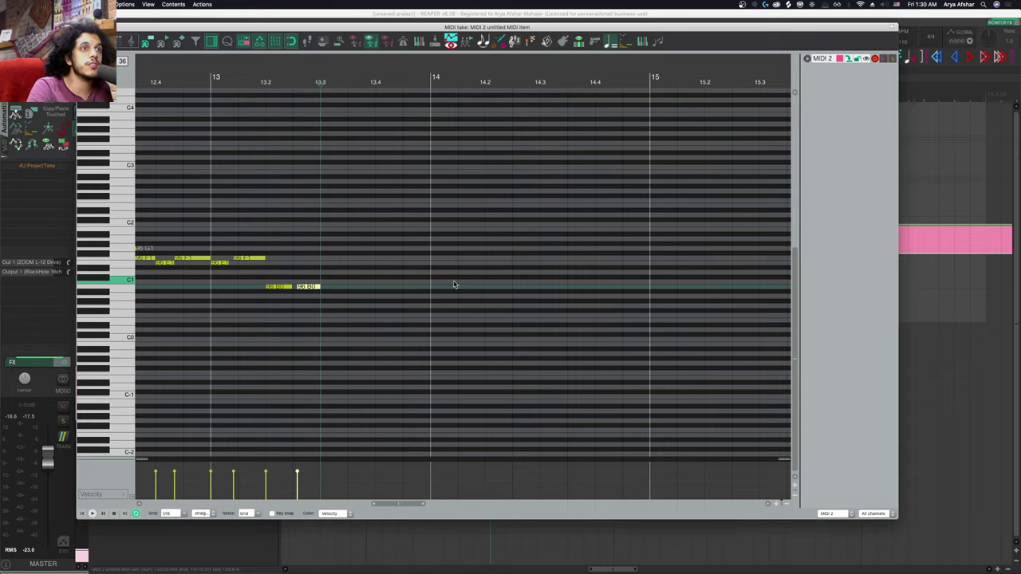
{"action": "mouse_move", "coordinate": [439, 283]}
{"action": "left_mouse_down"}
{"action": "mouse_move", "coordinate": [496, 276]}
{"action": "mouse_move", "coordinate": [551, 287]}
{"action": "left_mouse_up"}
{"action": "left_click_drag", "start_coordinate": [555, 264], "coordinate": [604, 260]}
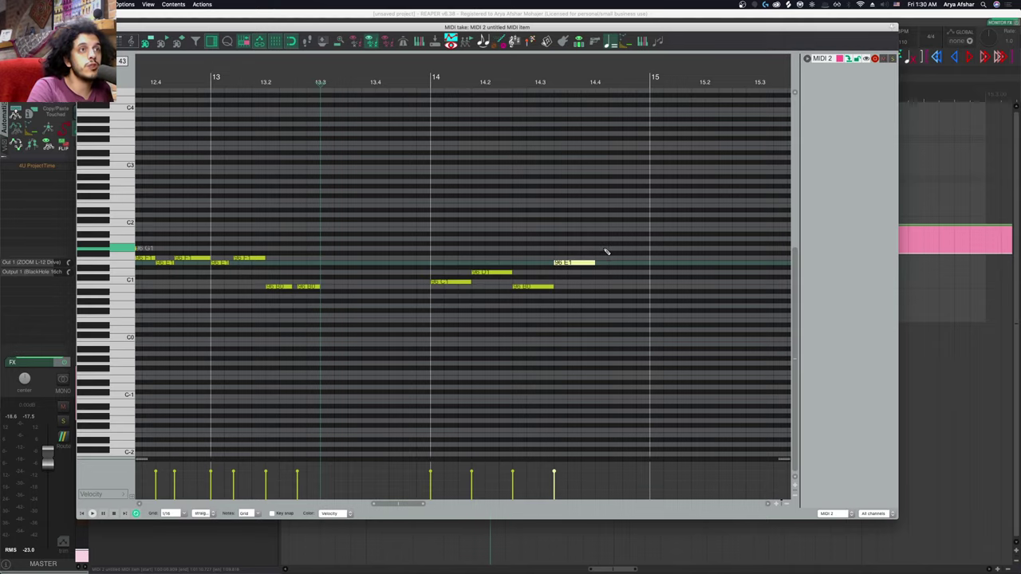
{"action": "left_click", "coordinate": [600, 247]}
{"action": "left_click", "coordinate": [627, 239]}
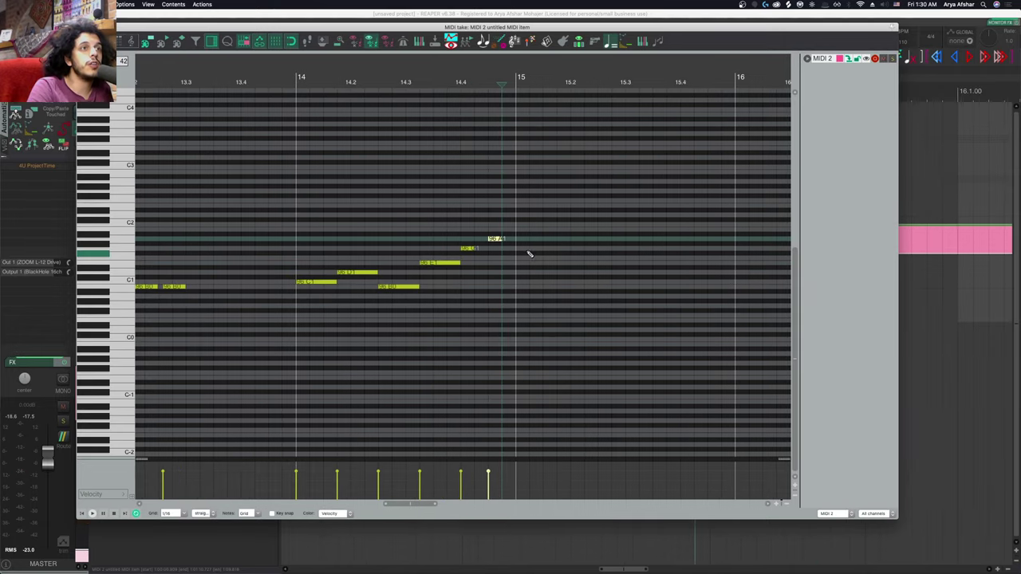
Step: Draw G1, E1, G1 and D1 in bar 15, plus a D1 at the start of bar 16
{"action": "mouse_move", "coordinate": [518, 248]}
{"action": "left_mouse_down"}
{"action": "mouse_move", "coordinate": [586, 247]}
{"action": "mouse_move", "coordinate": [597, 264]}
{"action": "mouse_move", "coordinate": [674, 250]}
{"action": "mouse_move", "coordinate": [737, 265]}
{"action": "mouse_move", "coordinate": [713, 272]}
{"action": "left_mouse_up"}
{"action": "left_click", "coordinate": [689, 263]}
{"action": "scroll", "coordinate": [636, 276], "scroll_direction": "right", "scroll_amount": 3}
{"action": "left_click_drag", "start_coordinate": [634, 275], "coordinate": [650, 278]}
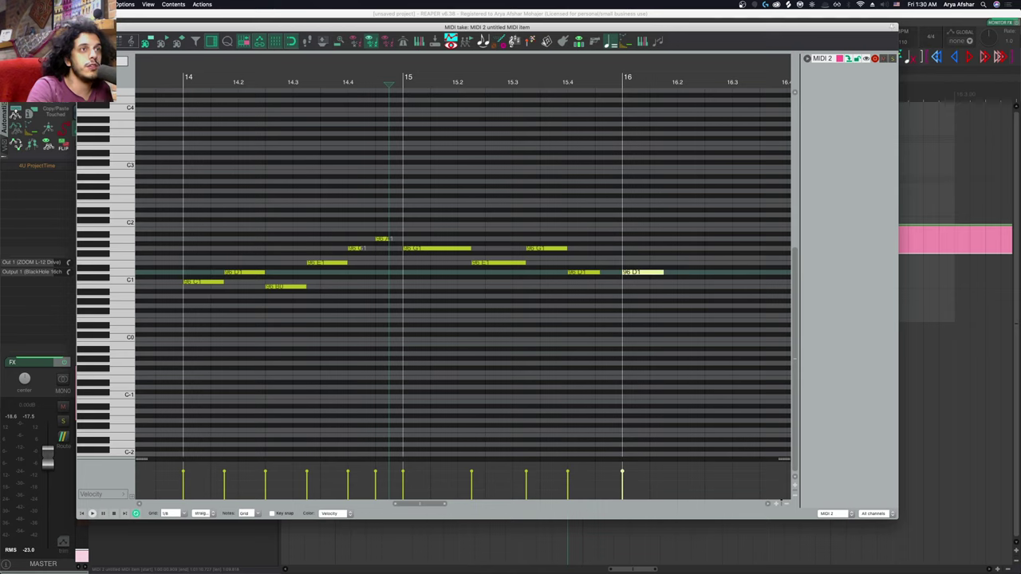
Step: Reopen the action list at the triplet grid toggle and point out the neighbouring Toggle dotted grid action
{"action": "key", "text": "shift+slash"}
{"action": "left_click", "coordinate": [524, 199]}
{"action": "key", "text": "p"}
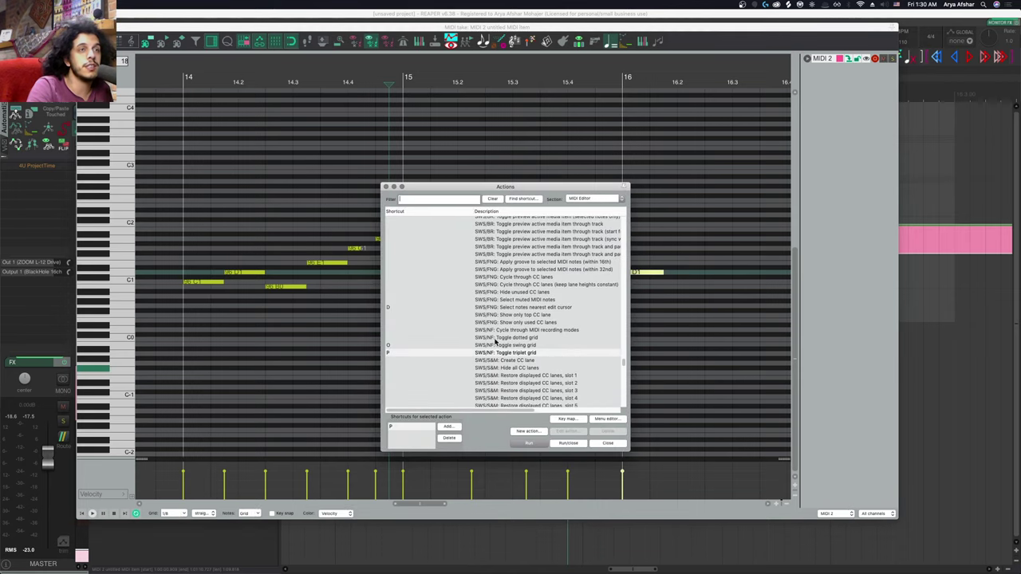
{"action": "left_click", "coordinate": [500, 338]}
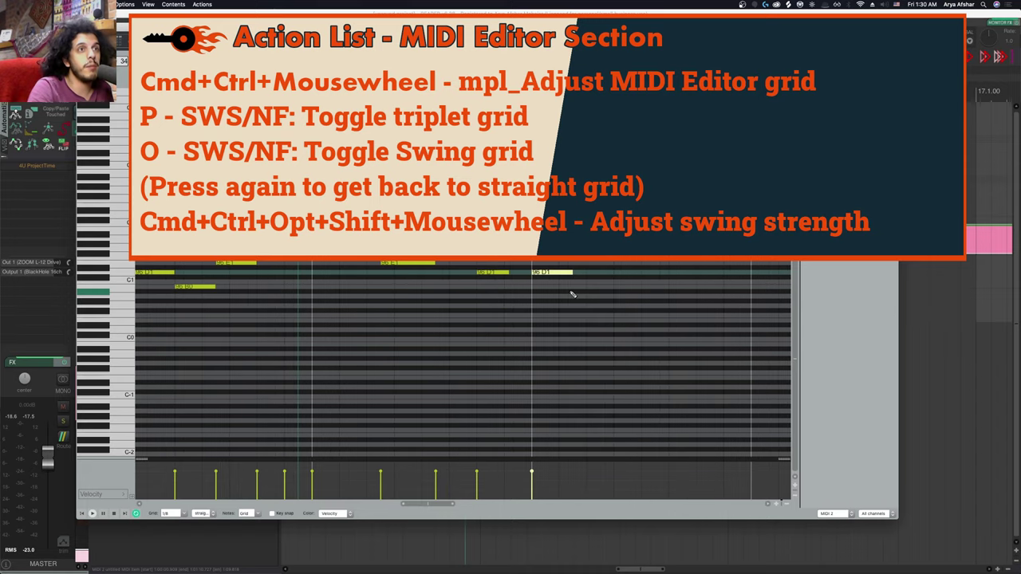
Step: Try the swing grid with a strongly negative swing strength and switch back to the straight grid
{"action": "key", "text": "o"}
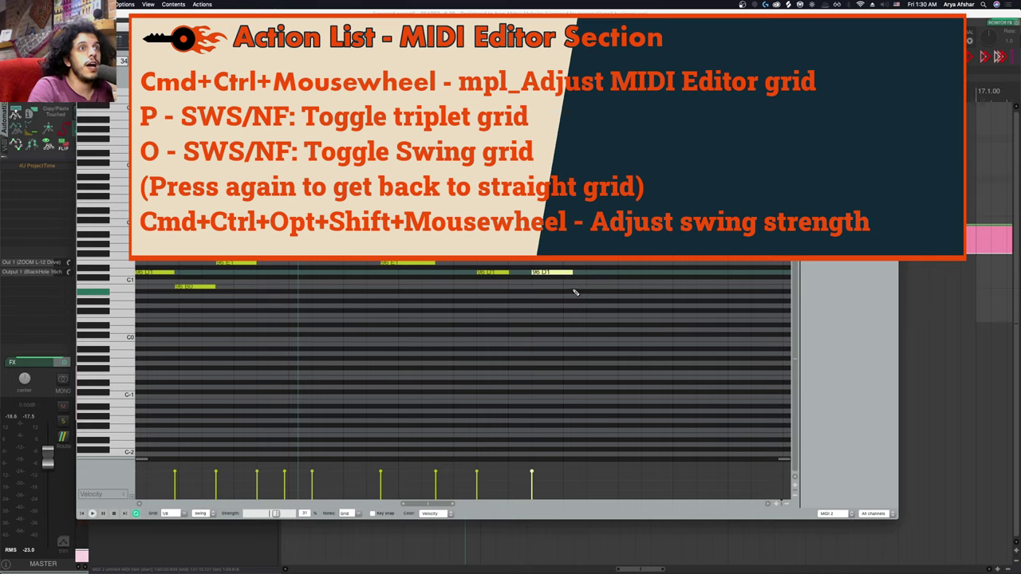
{"action": "scroll", "coordinate": [580, 294], "scroll_direction": "down", "scroll_amount": 3}
{"action": "scroll", "coordinate": [580, 294], "scroll_direction": "up", "scroll_amount": 5}
{"action": "scroll", "coordinate": [579, 294], "scroll_direction": "down", "scroll_amount": 15}
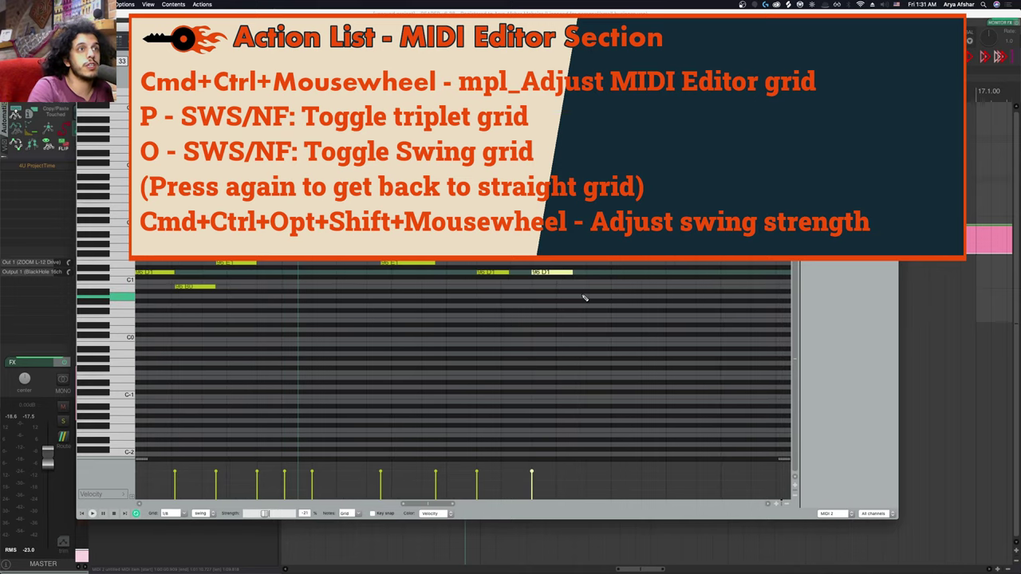
{"action": "scroll", "coordinate": [583, 298], "scroll_direction": "down", "scroll_amount": 5}
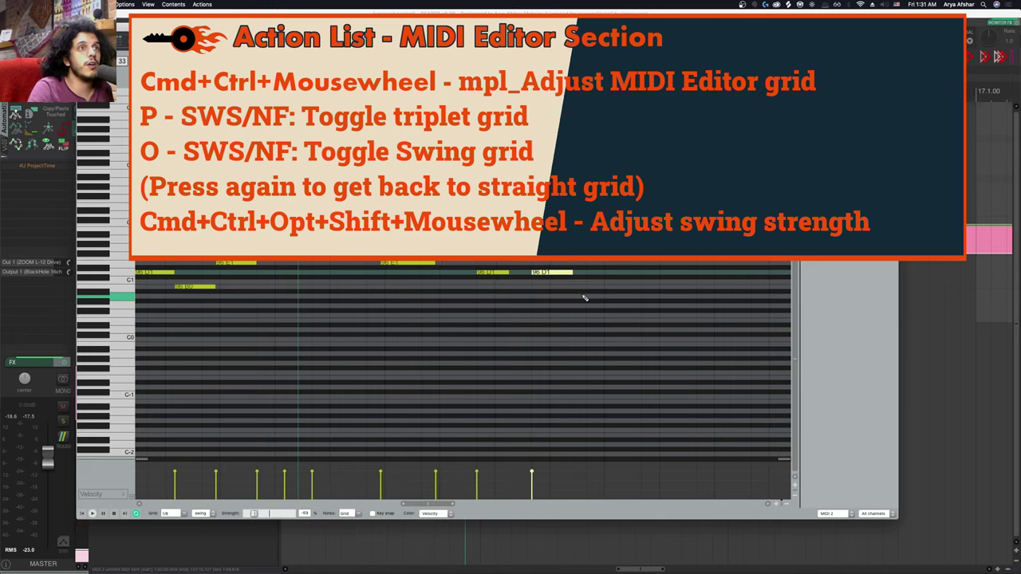
{"action": "key", "text": "o"}
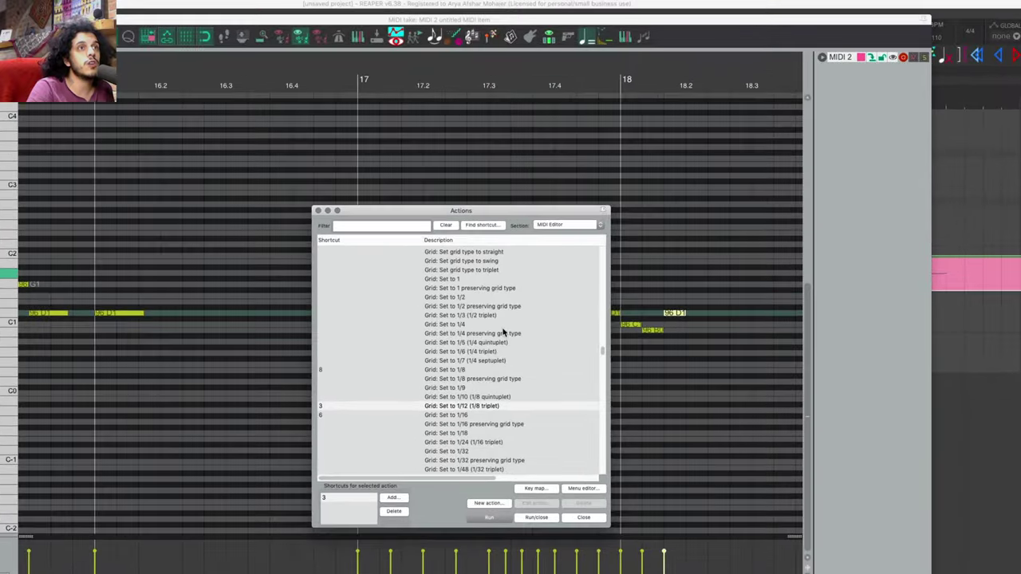
Step: Draw D1, B0, D1 and B0 as straight eighth notes at the start of bar 17
{"action": "scroll", "coordinate": [459, 357], "scroll_direction": "down", "scroll_amount": 3}
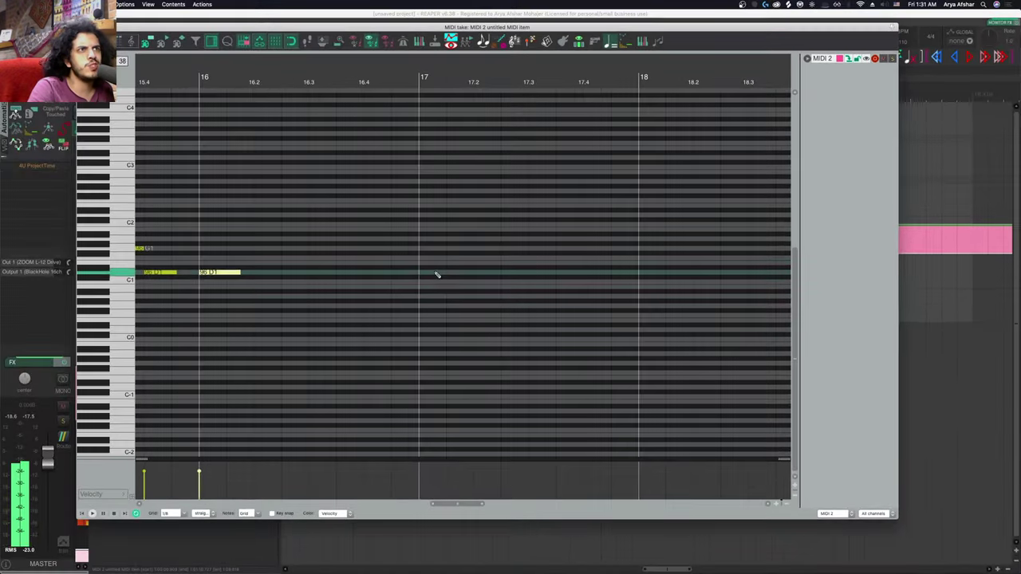
{"action": "left_click", "coordinate": [372, 313]}
{"action": "left_click", "coordinate": [406, 330]}
{"action": "left_click", "coordinate": [440, 313]}
{"action": "left_click", "coordinate": [508, 286]}
Step: Set the grid to 1/16 and draw D1, B0, D1 and E1 on the third beat of bar 17
{"action": "left_click", "coordinate": [534, 272]}
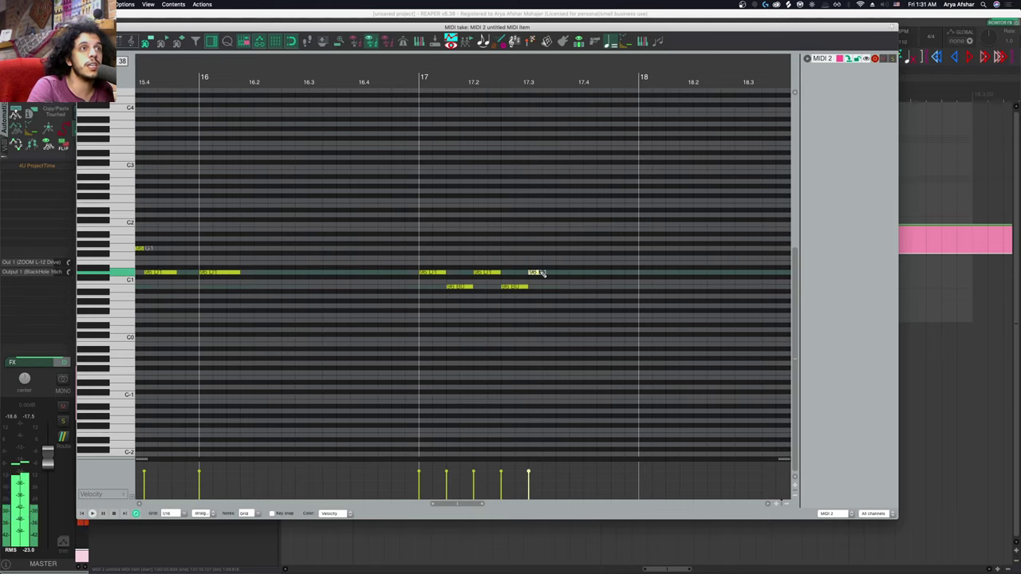
{"action": "left_click", "coordinate": [549, 286]}
{"action": "left_click", "coordinate": [562, 271]}
{"action": "left_click", "coordinate": [573, 263]}
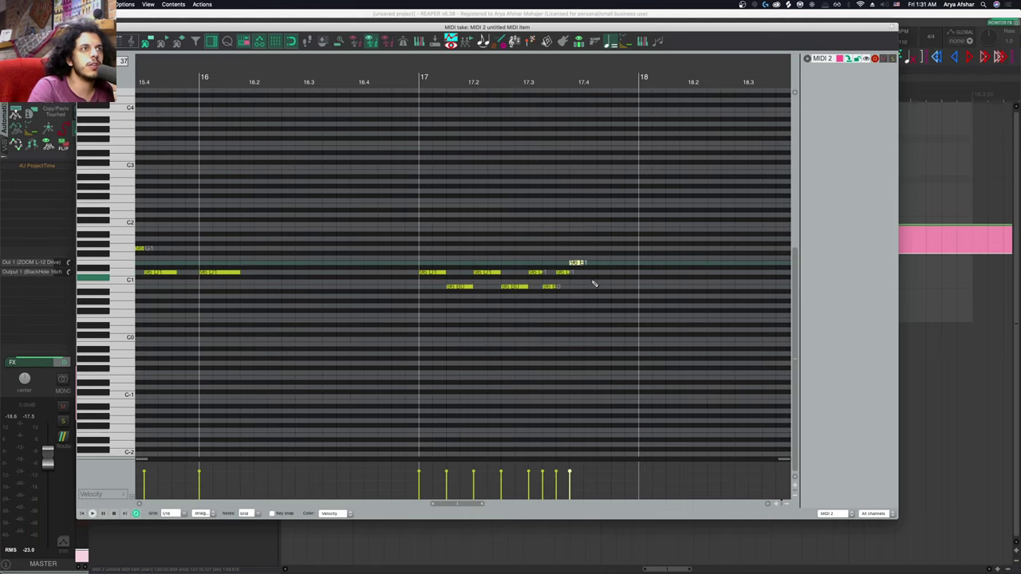
Step: Set the grid to 1/8 triplets and draw C1, B0, D1 on beat 17.4 and again on beat 18.1
{"action": "left_click", "coordinate": [594, 281]}
{"action": "left_click", "coordinate": [608, 286]}
{"action": "left_click", "coordinate": [626, 272]}
{"action": "left_click", "coordinate": [645, 282]}
{"action": "left_click", "coordinate": [665, 286]}
{"action": "left_click", "coordinate": [686, 272]}
Step: Set a straight 1/20 grid and paint a continuous run of C2 notes across bar 19
{"action": "scroll", "coordinate": [683, 272], "scroll_direction": "right", "scroll_amount": 5}
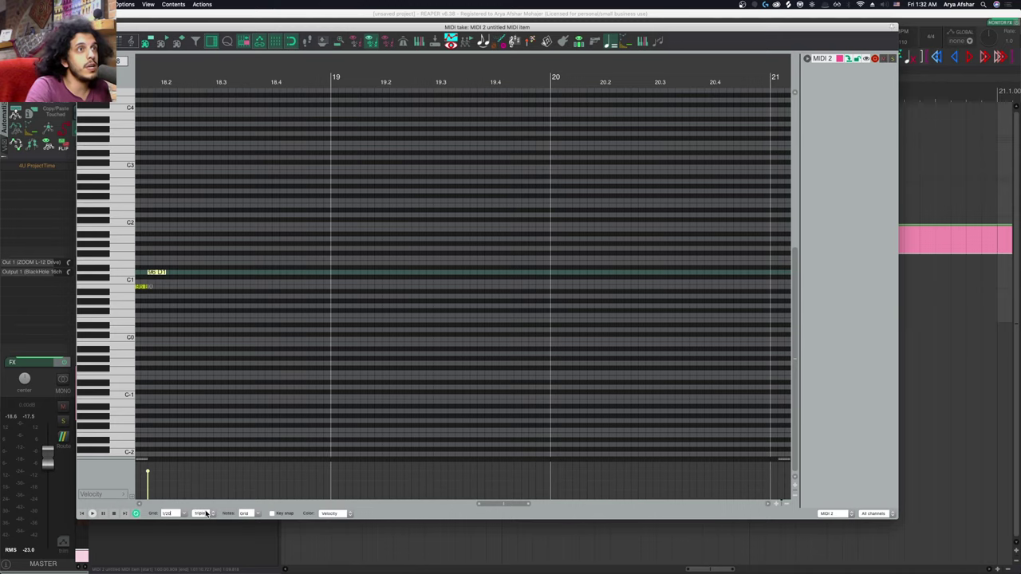
{"action": "left_click", "coordinate": [204, 513]}
{"action": "left_click", "coordinate": [204, 502]}
{"action": "scroll", "coordinate": [300, 231], "scroll_direction": "up", "scroll_amount": 3}
{"action": "left_click_drag", "start_coordinate": [289, 224], "coordinate": [620, 221]}
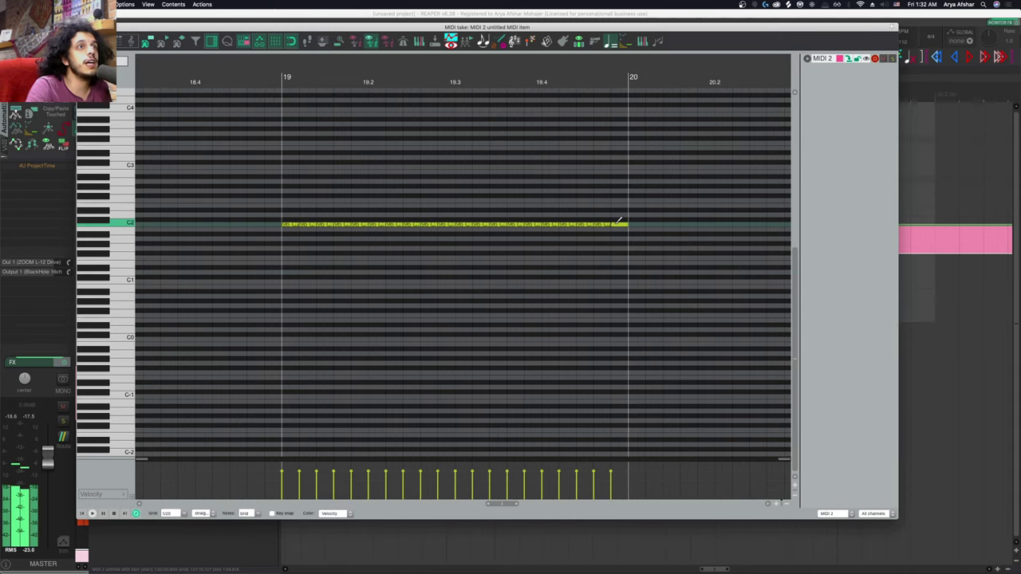
Step: Set the grid to 1/28 and draw a short run in bar 20 plus F1, G1 and A1 at the start of bar 21
{"action": "scroll", "coordinate": [498, 255], "scroll_direction": "right", "scroll_amount": 3}
{"action": "left_click", "coordinate": [448, 257]}
{"action": "left_click", "coordinate": [483, 238]}
{"action": "left_click", "coordinate": [465, 248]}
{"action": "left_click", "coordinate": [500, 257]}
{"action": "left_click", "coordinate": [517, 238]}
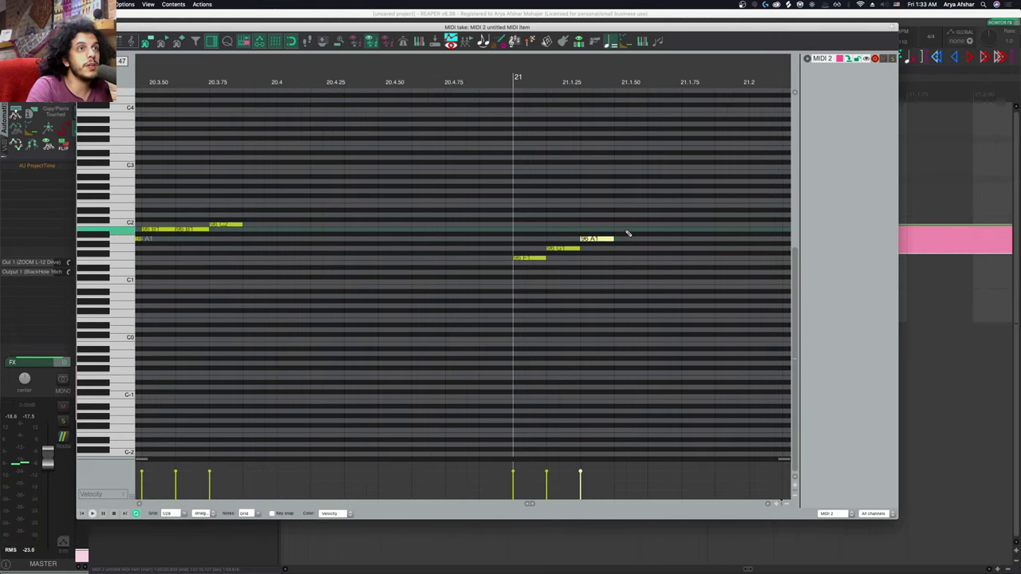
Step: Continue the rising 1/28 run in bar 21 with B1, C2, D2 and E2
{"action": "left_click", "coordinate": [627, 229]}
{"action": "left_click", "coordinate": [662, 224]}
{"action": "left_click", "coordinate": [695, 214]}
{"action": "left_click", "coordinate": [729, 205]}
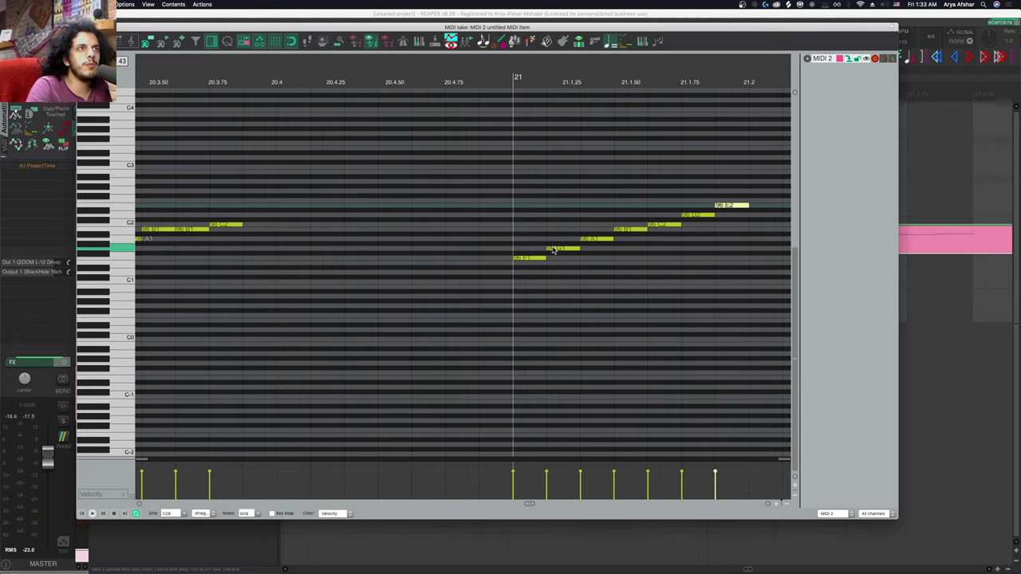
Step: Set the grid to 1/20 and draw A1 and G1 at the start of bar 22
{"action": "scroll", "coordinate": [432, 266], "scroll_direction": "down", "scroll_amount": 3}
{"action": "scroll", "coordinate": [431, 267], "scroll_direction": "right", "scroll_amount": 3}
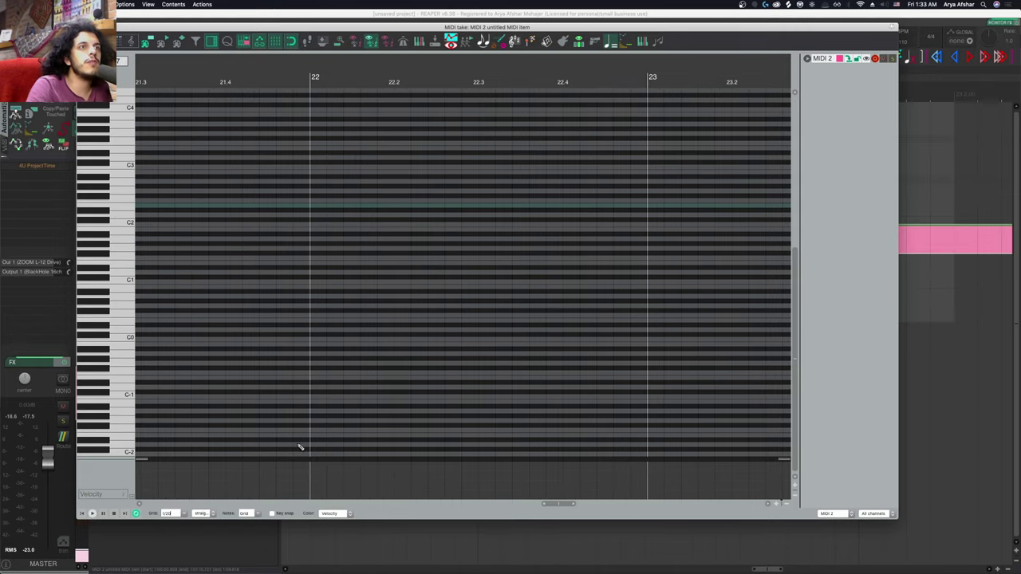
{"action": "left_click", "coordinate": [319, 239]}
{"action": "left_click", "coordinate": [341, 248]}
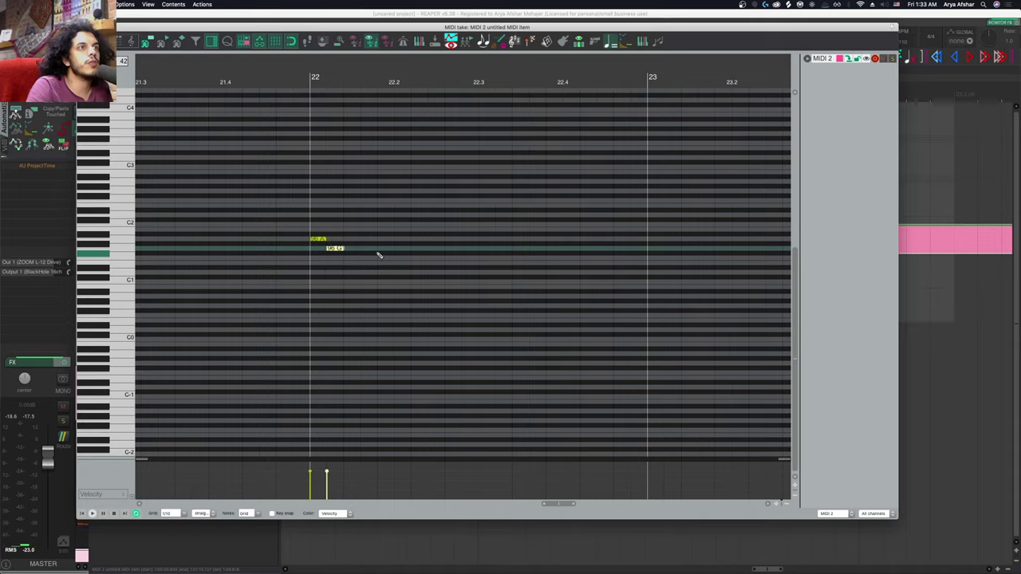
Step: Set the grid to 1/10 and draw G1, F1 and E1 further along bar 22
{"action": "left_click", "coordinate": [378, 248]}
{"action": "left_click", "coordinate": [392, 258]}
{"action": "left_click", "coordinate": [424, 262]}
Step: Set the grid to 1/5 and draw F1, G#1, C#1, D#1, G1, A1 and C2 across bar 23
{"action": "scroll", "coordinate": [510, 268], "scroll_direction": "right", "scroll_amount": 4}
{"action": "left_click", "coordinate": [567, 258]}
{"action": "scroll", "coordinate": [576, 257], "scroll_direction": "right", "scroll_amount": 1}
{"action": "left_click", "coordinate": [611, 243]}
{"action": "scroll", "coordinate": [612, 244], "scroll_direction": "right", "scroll_amount": 1}
{"action": "scroll", "coordinate": [613, 247], "scroll_direction": "right", "scroll_amount": 2}
{"action": "left_click", "coordinate": [399, 277]}
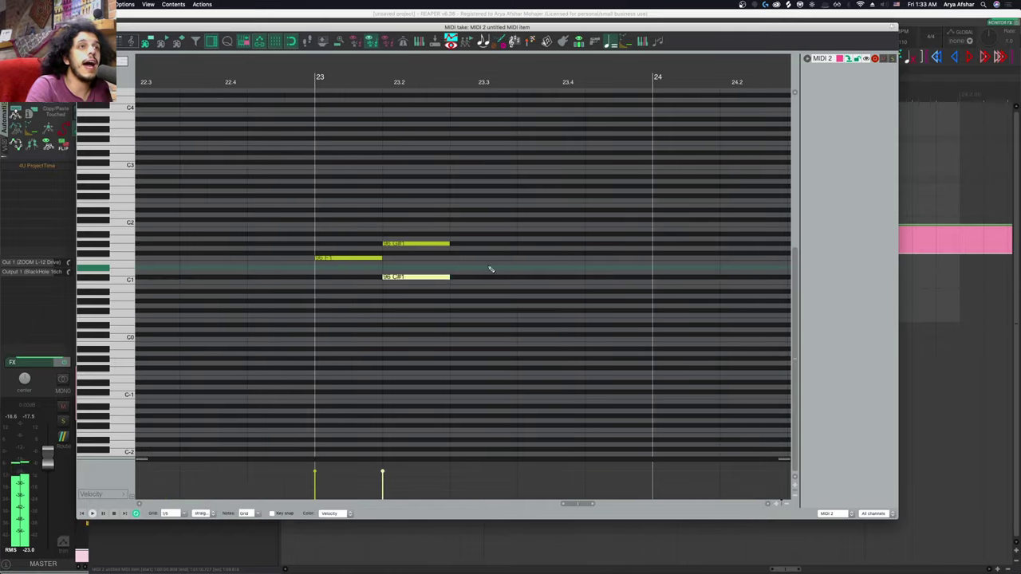
{"action": "left_click", "coordinate": [471, 267]}
{"action": "left_click", "coordinate": [542, 248]}
{"action": "left_click", "coordinate": [566, 239]}
{"action": "left_click", "coordinate": [594, 224]}
{"action": "scroll", "coordinate": [594, 224], "scroll_direction": "right", "scroll_amount": 4}
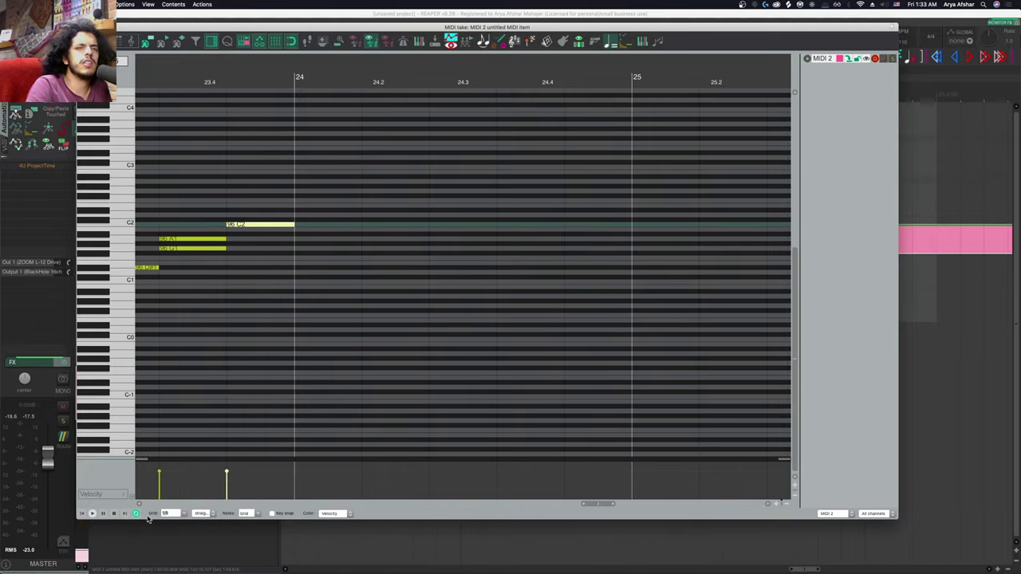
Step: Set the grid to 5/8 and draw C3 and D#3 to fill bar 24
{"action": "type", "text": "5/"}
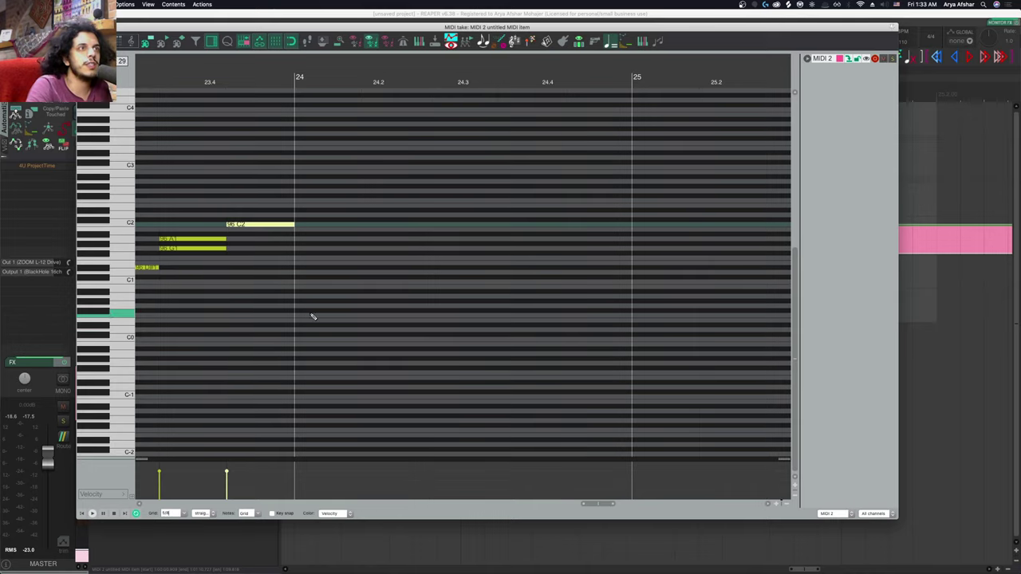
{"action": "left_click", "coordinate": [333, 289]}
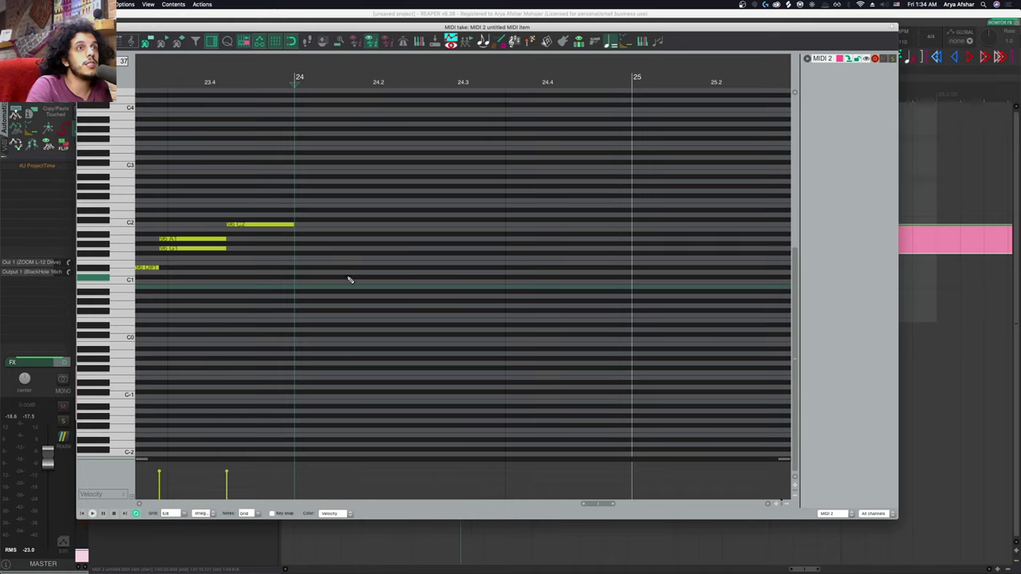
{"action": "scroll", "coordinate": [335, 263], "scroll_direction": "right", "scroll_amount": 3}
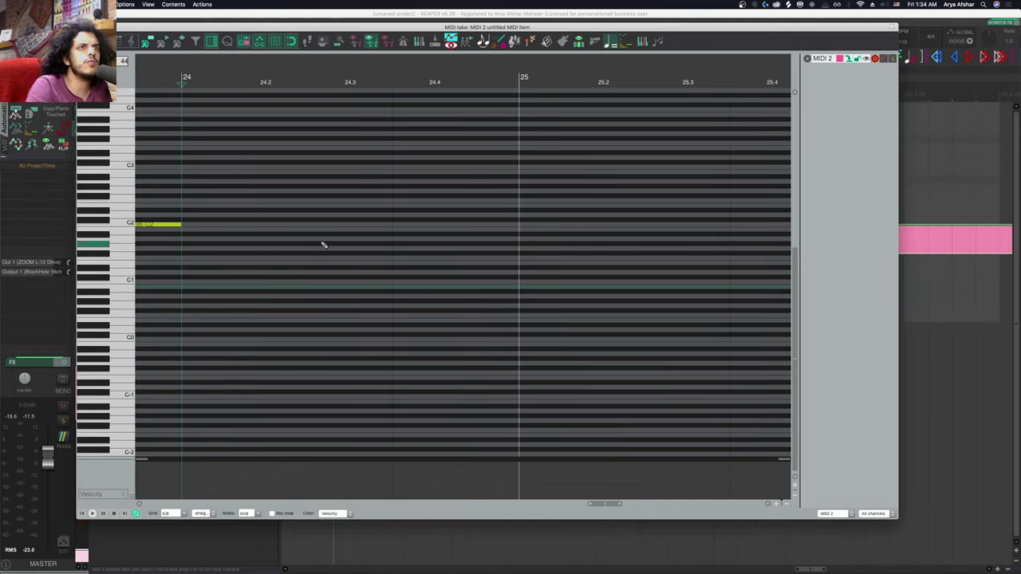
{"action": "left_click", "coordinate": [222, 169]}
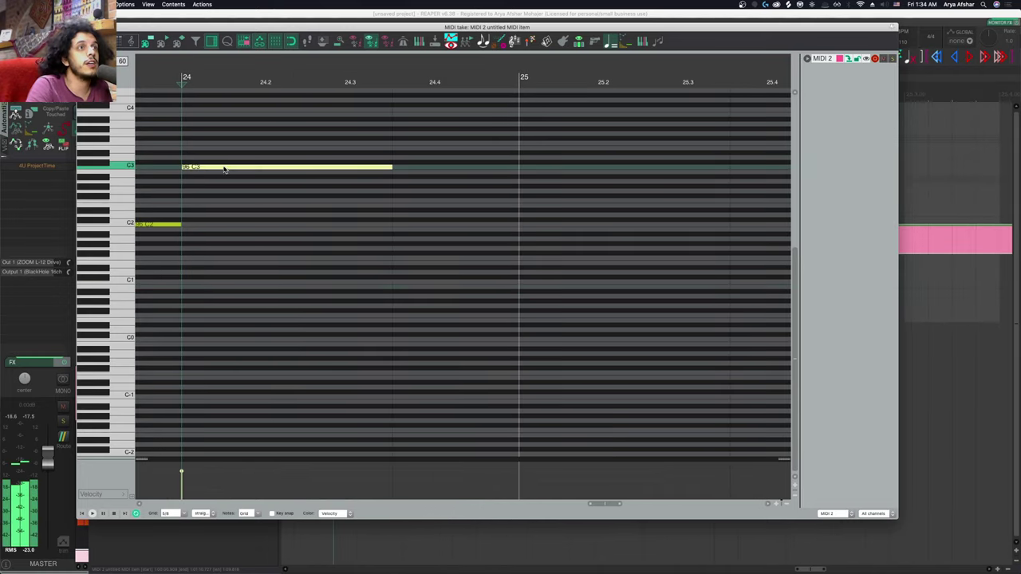
{"action": "left_click", "coordinate": [408, 155]}
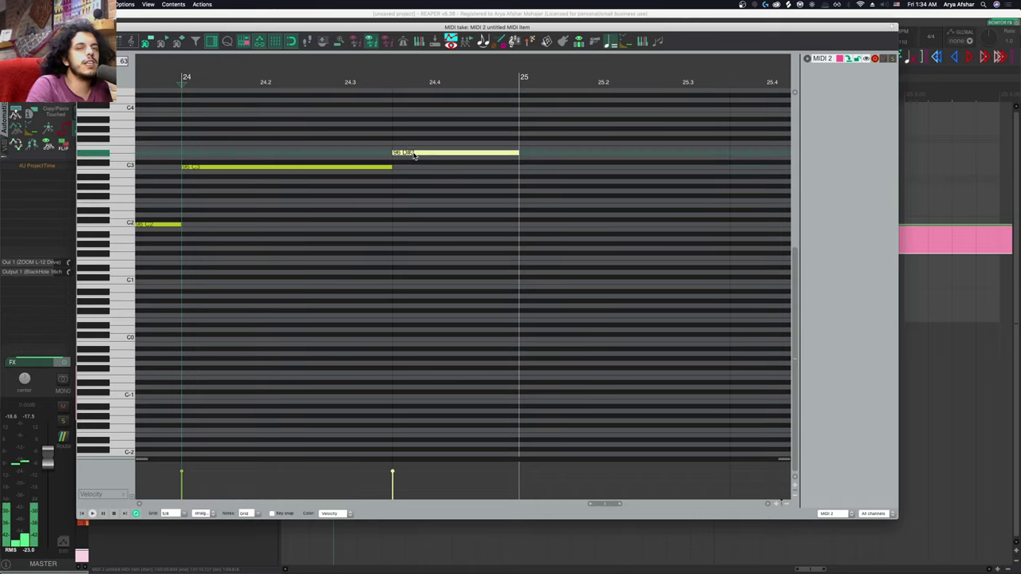
Step: Draw G#2 and G2 in bar 25 and select all four notes of bars 24 and 25
{"action": "scroll", "coordinate": [446, 176], "scroll_direction": "right", "scroll_amount": 3}
{"action": "left_click_drag", "start_coordinate": [406, 188], "coordinate": [595, 188]}
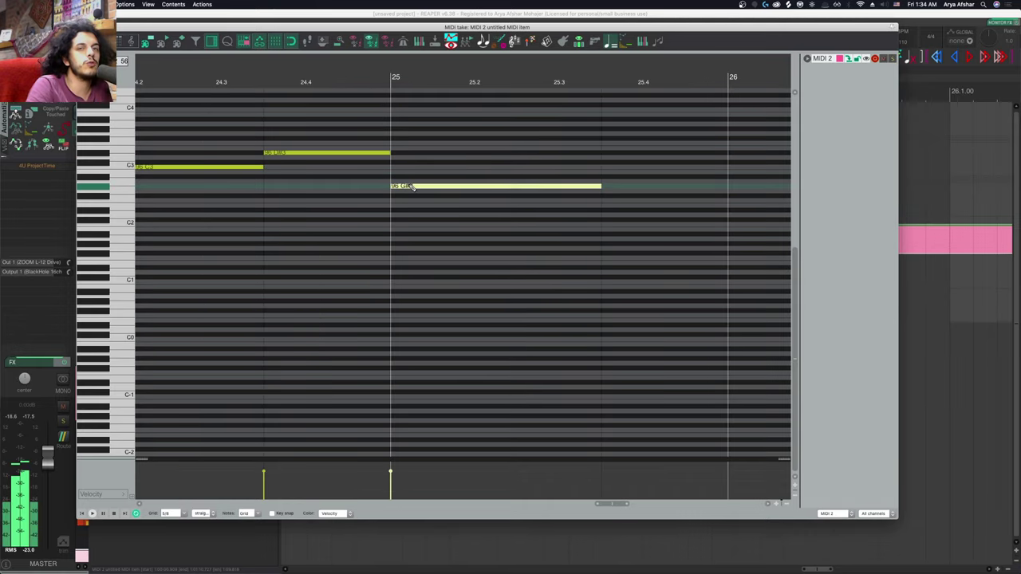
{"action": "left_click", "coordinate": [610, 191]}
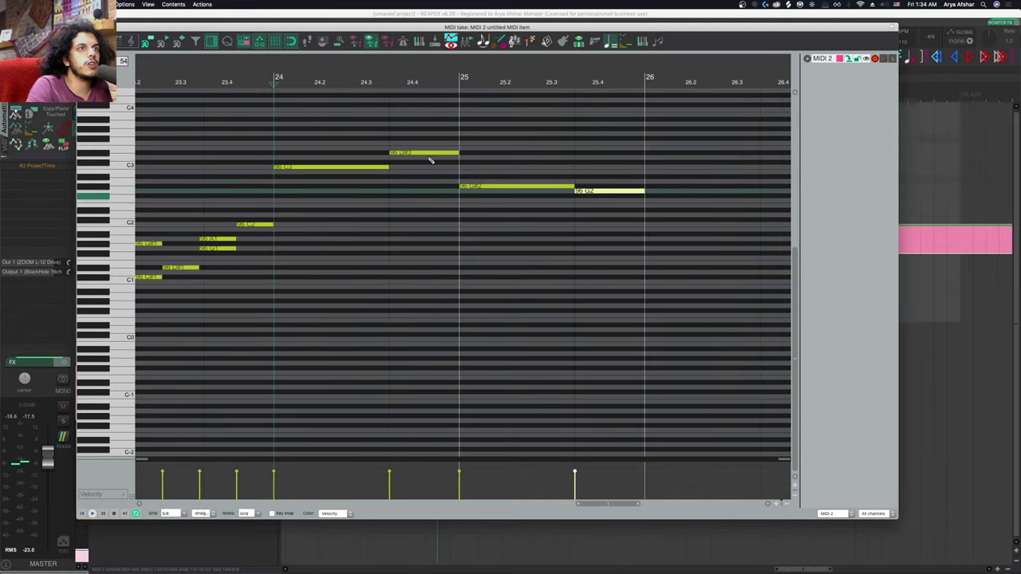
{"action": "left_click_drag", "start_coordinate": [332, 120], "coordinate": [613, 265]}
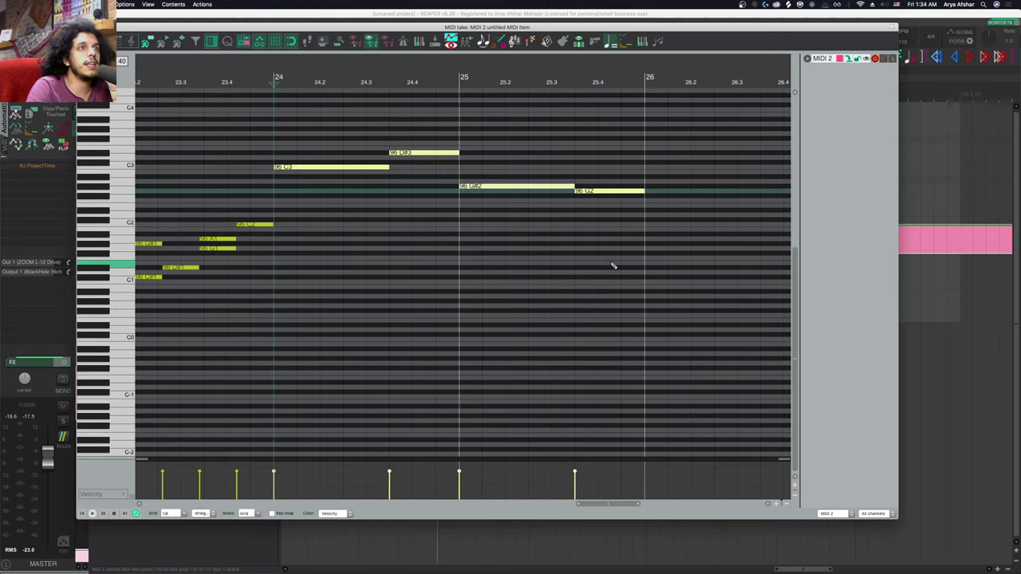
Step: Split the selected notes of bars 24 and 25 on the 1/8 grid, and look up the "Split notes on grid" action in the action list
{"action": "key", "text": "shift+s"}
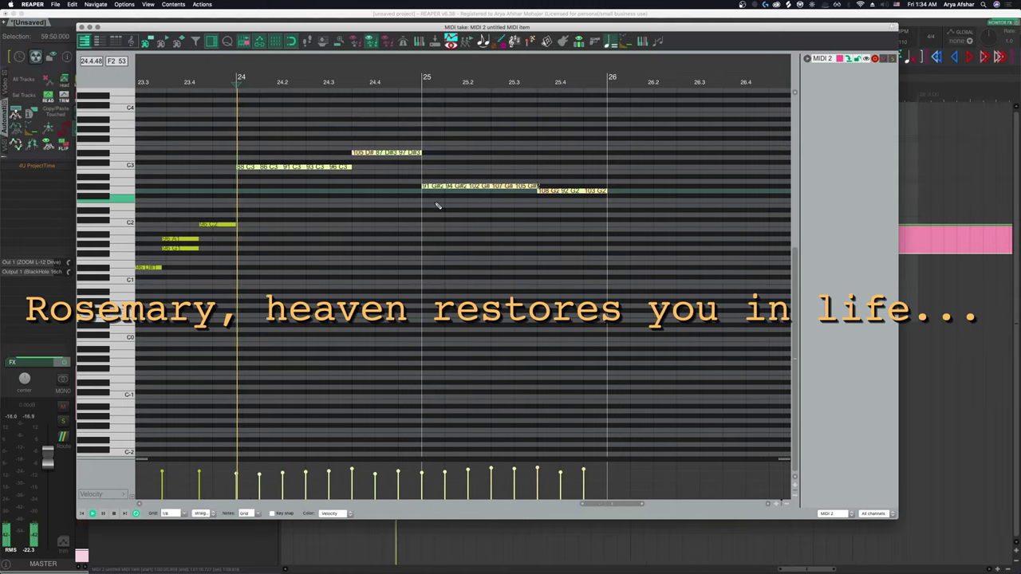
{"action": "key", "text": "space"}
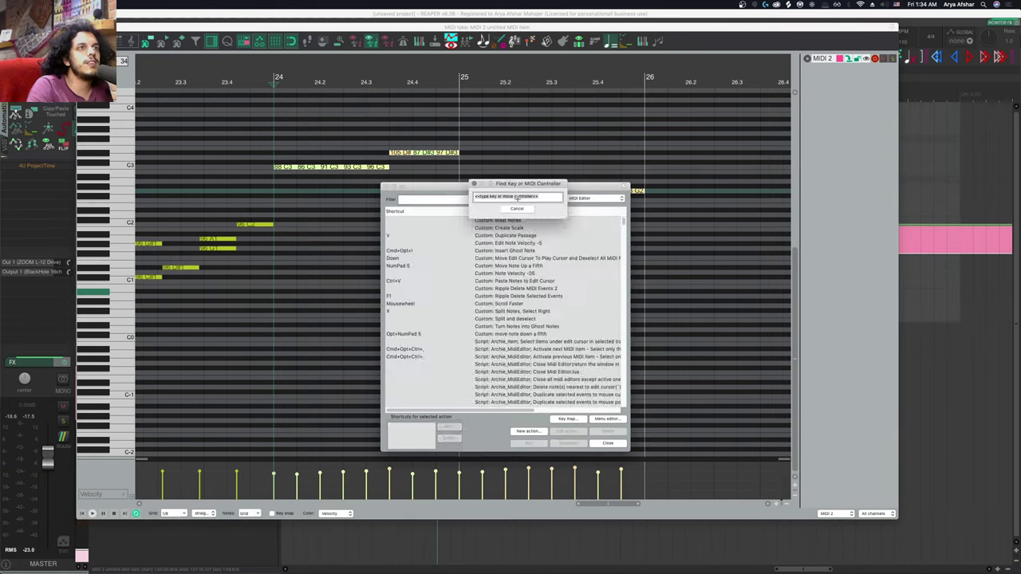
{"action": "scroll", "coordinate": [510, 323], "scroll_direction": "down", "scroll_amount": 10}
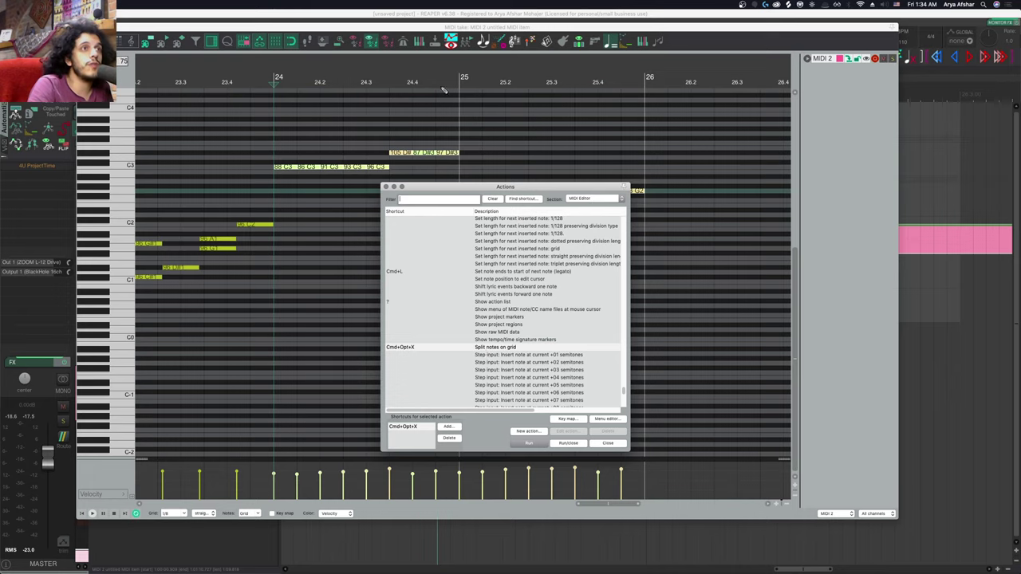
{"action": "key", "text": "Escape"}
Step: Set the grid to 1 and draw a whole-bar chord of C1, G1, C2 and D#2 in bar 26
{"action": "scroll", "coordinate": [478, 257], "scroll_direction": "right", "scroll_amount": 3}
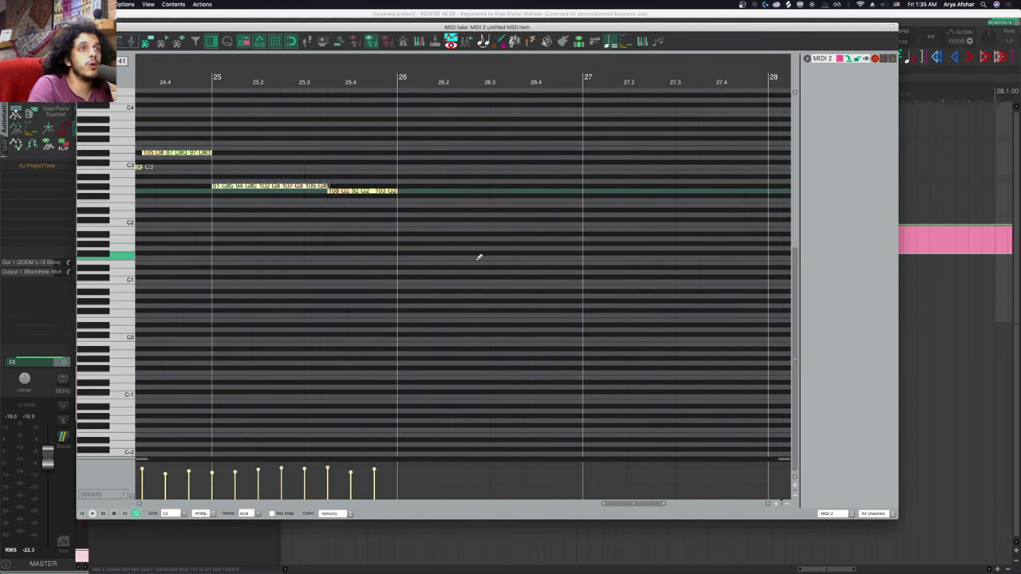
{"action": "left_click", "coordinate": [414, 281]}
{"action": "left_click", "coordinate": [408, 249]}
{"action": "left_click", "coordinate": [411, 225]}
{"action": "left_click", "coordinate": [410, 210]}
Step: Draw a whole-bar chord of G#1, D#2, G#2 and D#1 in bar 27
{"action": "scroll", "coordinate": [475, 240], "scroll_direction": "right", "scroll_amount": 2}
{"action": "left_click", "coordinate": [464, 243]}
{"action": "left_click", "coordinate": [466, 210]}
{"action": "left_click", "coordinate": [468, 187]}
{"action": "left_click", "coordinate": [463, 267]}
Step: Select both chords in bars 26 and 27, set the grid to 1/8 triplet and split the notes on the grid
{"action": "left_click_drag", "start_coordinate": [375, 151], "coordinate": [506, 296]}
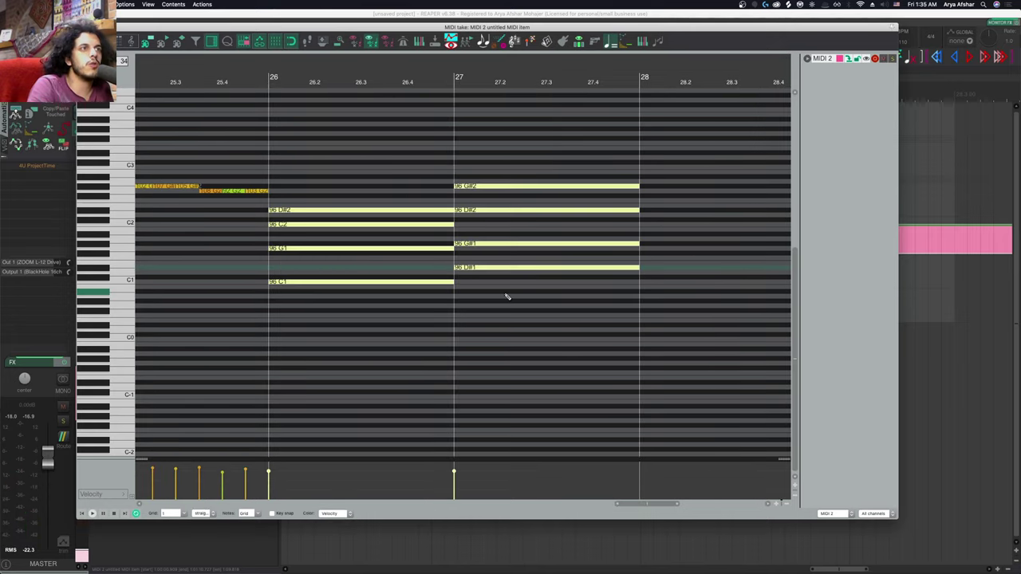
{"action": "key", "text": "3"}
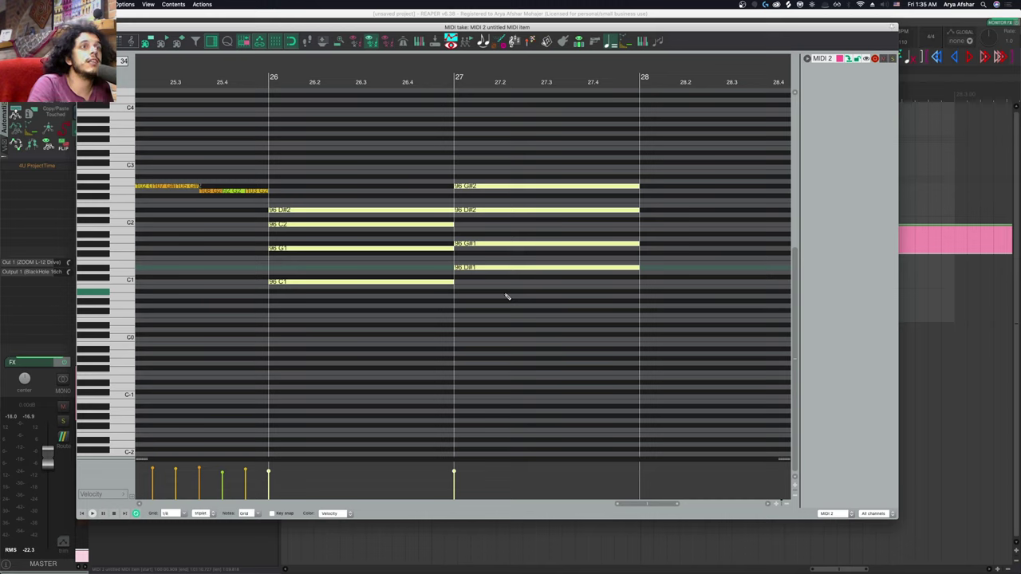
{"action": "key", "text": "s"}
Step: Delete individual chord slices across bar 26 and the first half of bar 27 to leave rhythmic gaps
{"action": "left_click_drag", "start_coordinate": [291, 196], "coordinate": [292, 287]}
{"action": "key", "text": "Delete"}
{"action": "left_click_drag", "start_coordinate": [319, 203], "coordinate": [321, 290]}
{"action": "key", "text": "Delete"}
{"action": "left_click_drag", "start_coordinate": [366, 203], "coordinate": [370, 292]}
{"action": "key", "text": "Delete"}
{"action": "key", "text": "Delete"}
{"action": "left_click_drag", "start_coordinate": [403, 202], "coordinate": [433, 300]}
Step: Delete two chord slices in the second half of bar 27, shift all slices after the bar's first one grid step earlier, and play from bar 26
{"action": "key", "text": "Delete"}
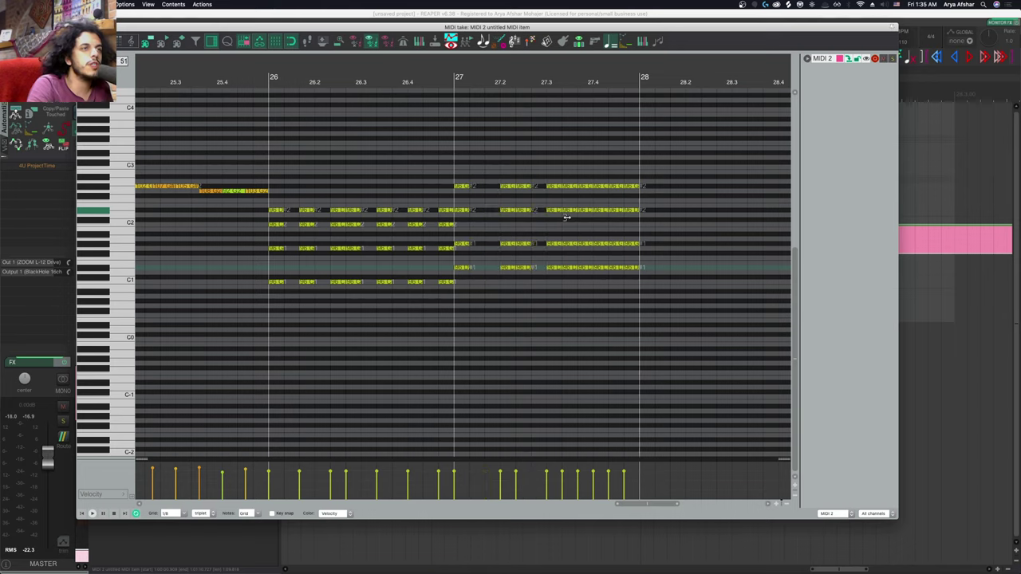
{"action": "left_click_drag", "start_coordinate": [576, 182], "coordinate": [586, 271]}
{"action": "key", "text": "Delete"}
{"action": "left_click_drag", "start_coordinate": [607, 179], "coordinate": [618, 261]}
{"action": "key", "text": "space"}
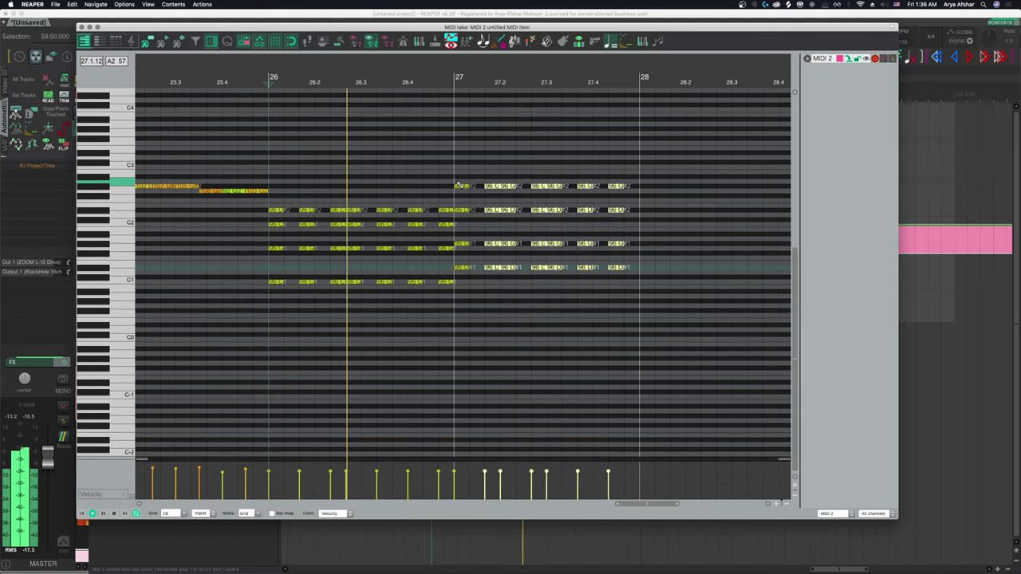